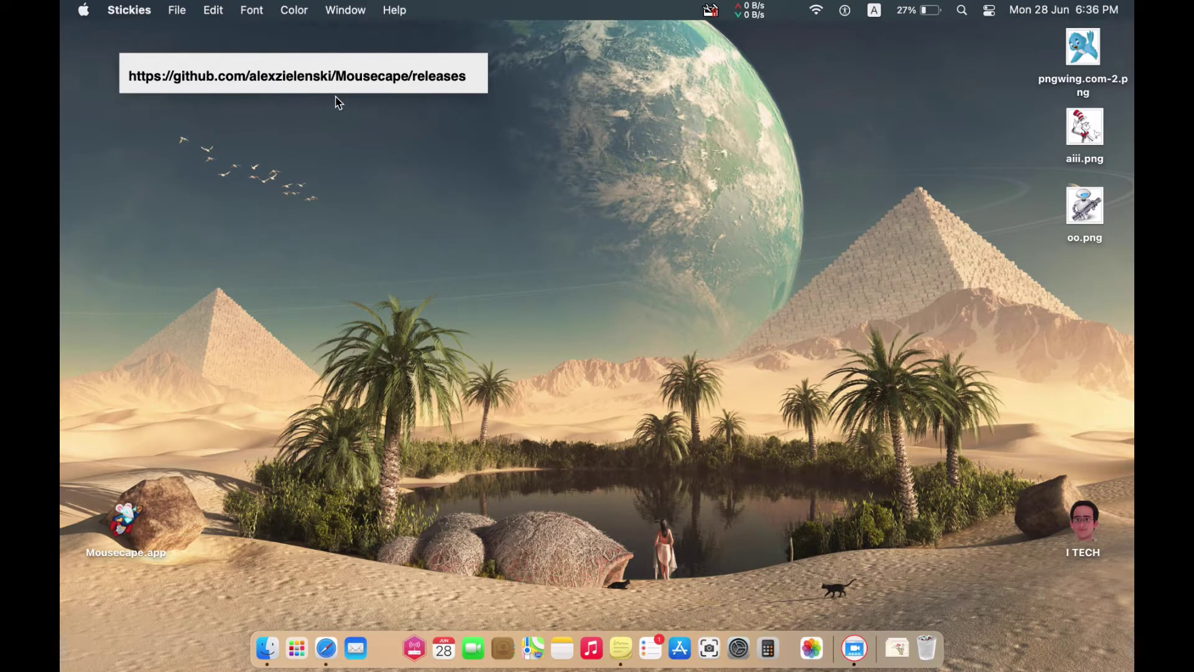
Step: Copy the Mousecape releases link from the sticky note and open the GitHub releases page in Safari
left_click(295, 77)
key("super+a")
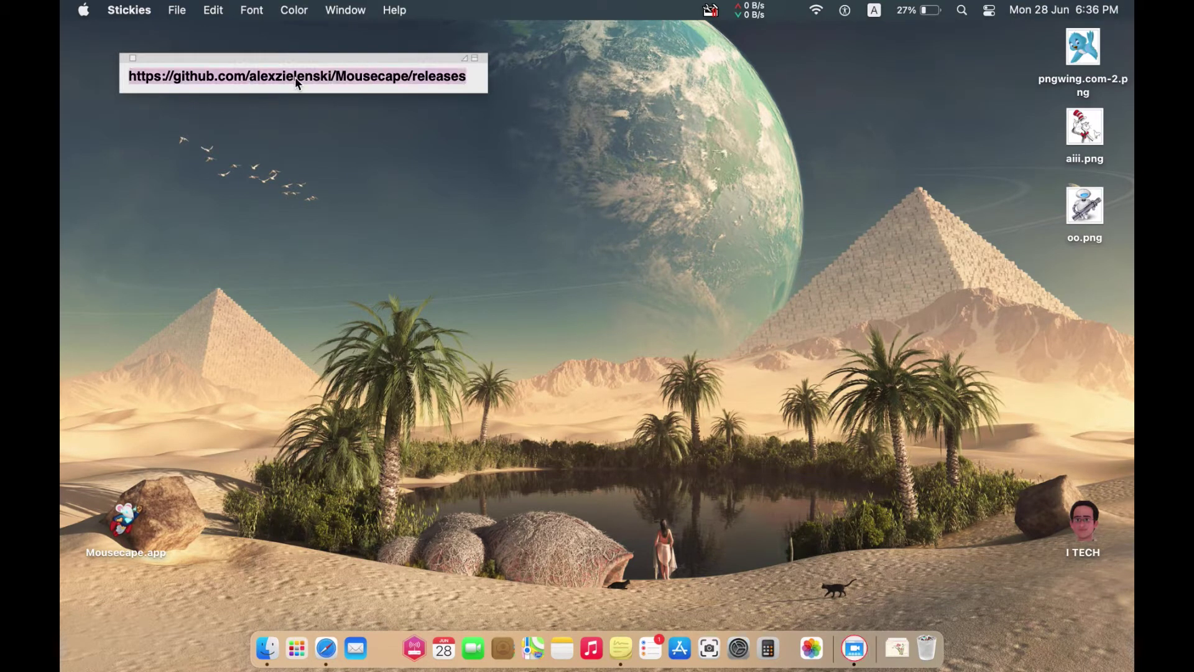
right_click(295, 77)
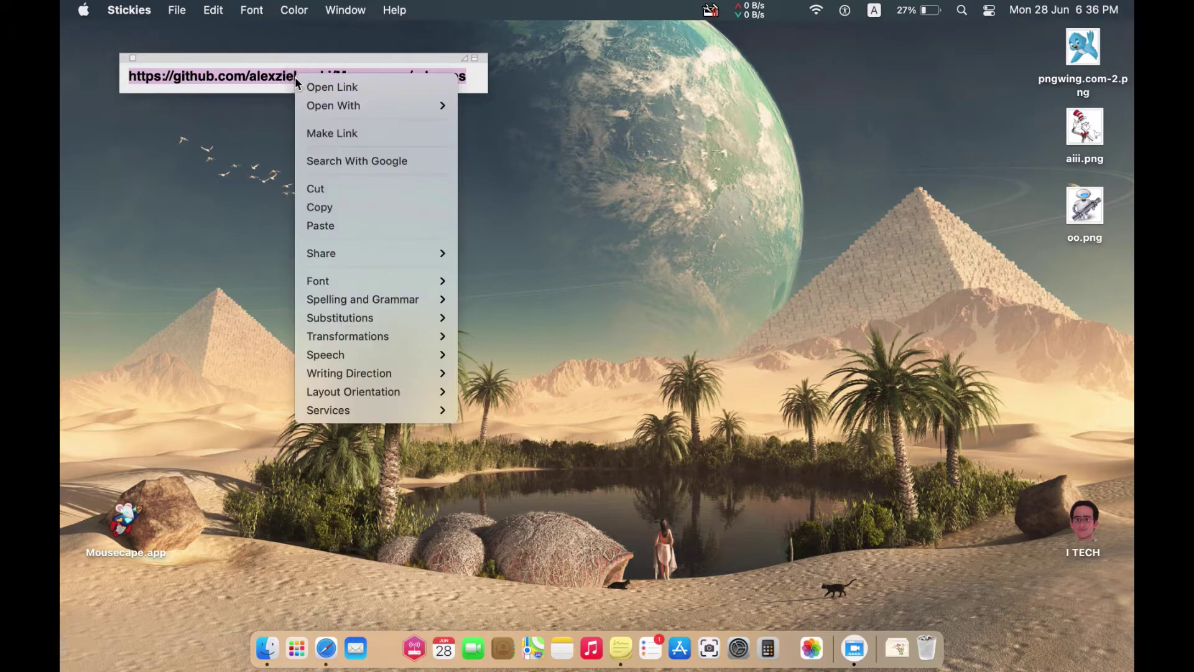
left_click(321, 207)
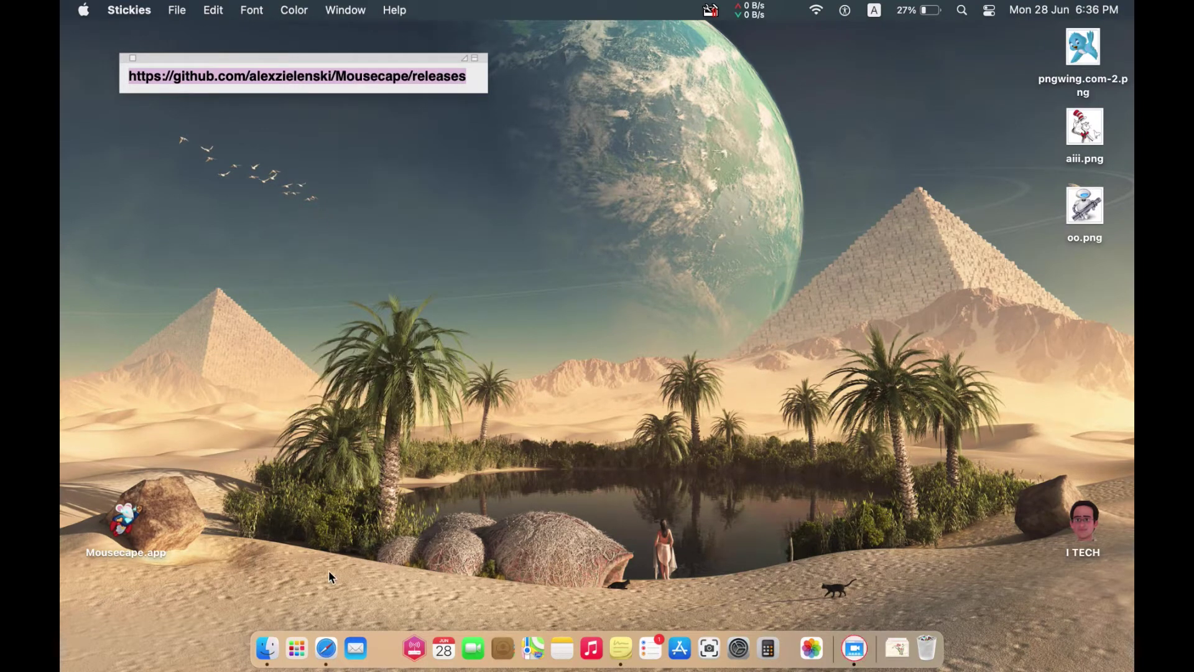
left_click(319, 634)
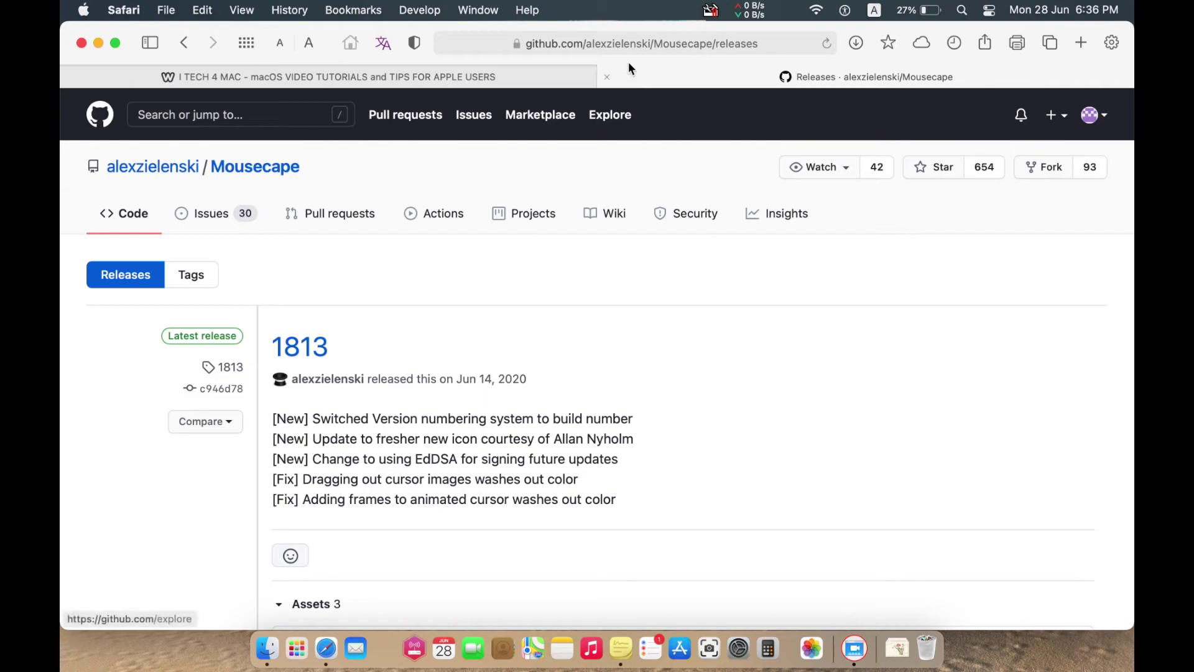
Step: Open the 1813 release of Mousecape and download Mousecape_1813.zip from its assets
scroll(359, 260, "down", 15)
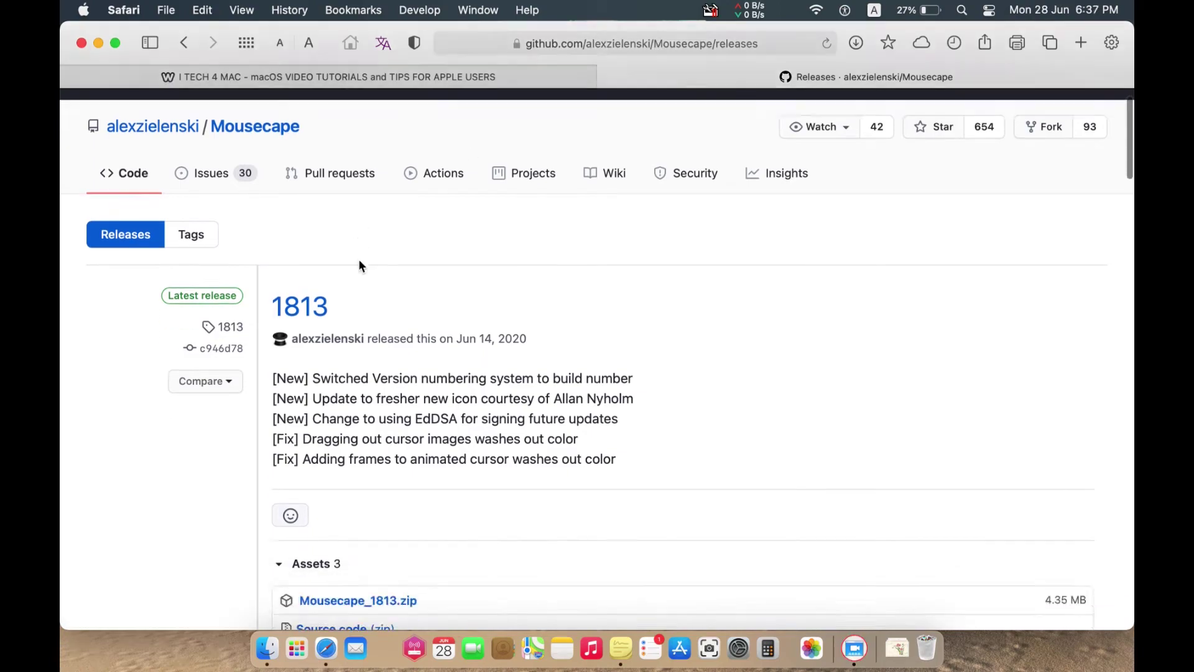
scroll(358, 260, "down", 5)
scroll(359, 260, "up", 20)
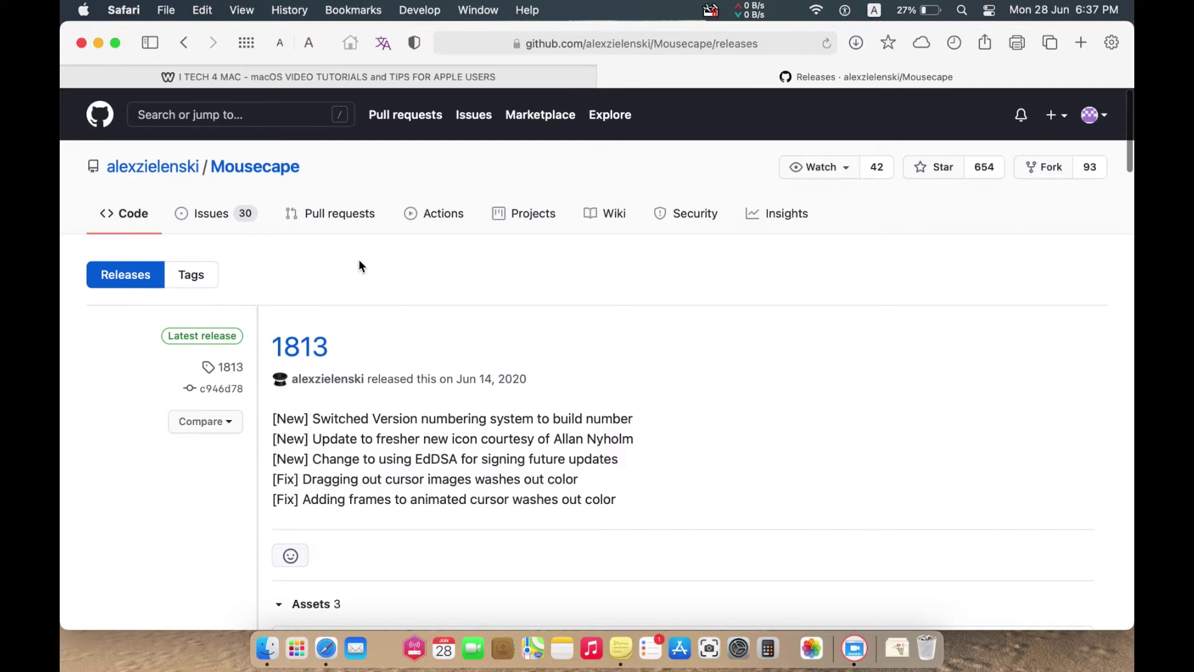
left_click(305, 353)
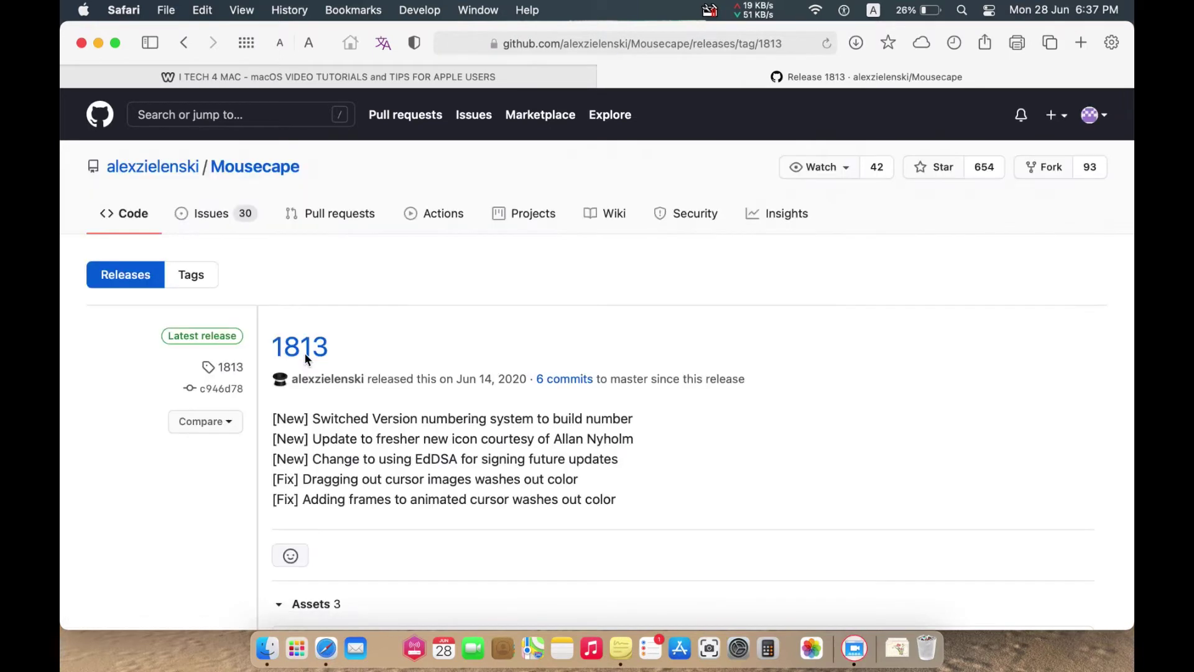
scroll(304, 358, "down", 5)
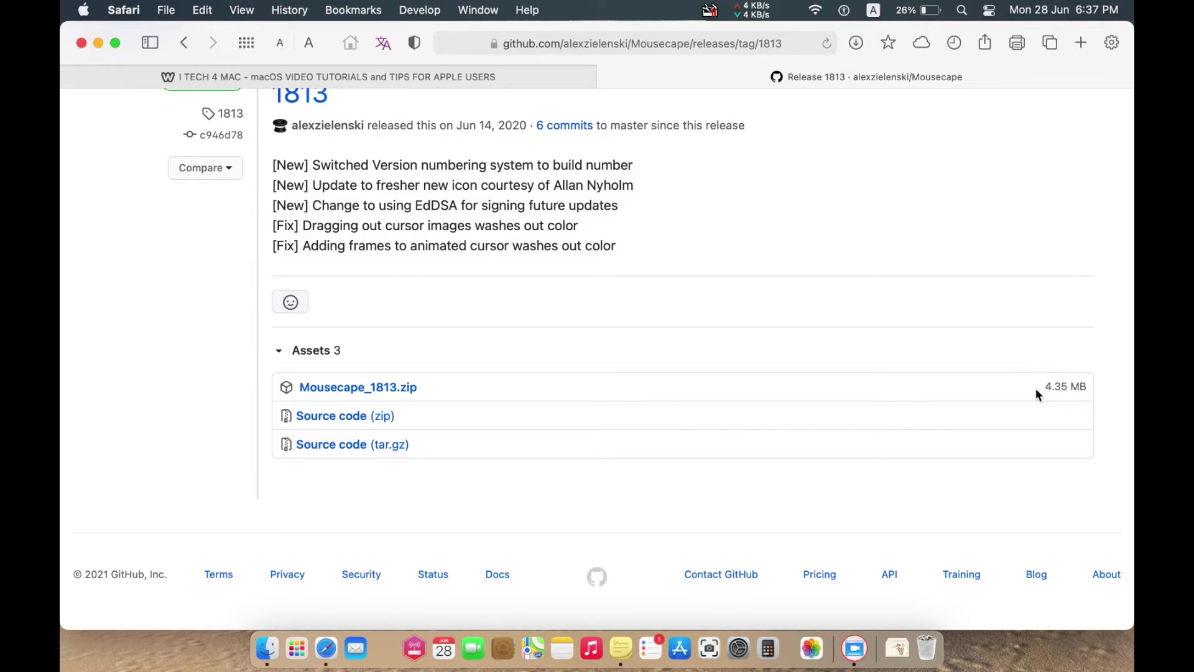
left_click(364, 387)
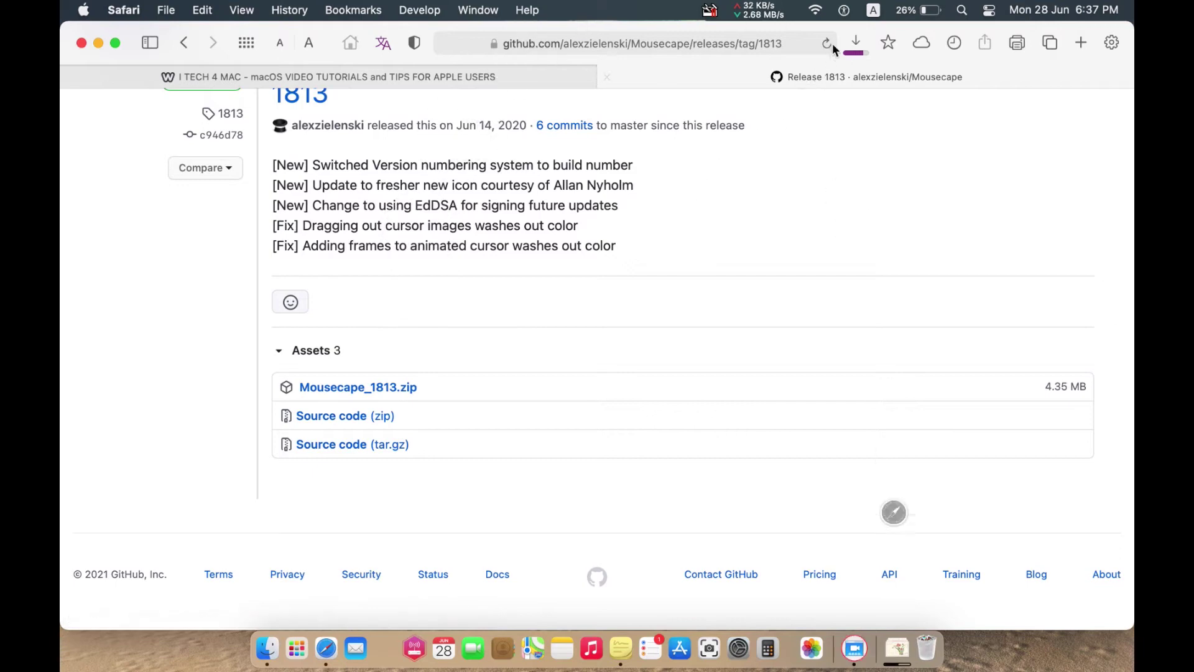
Step: Move the downloaded Mousecape_1813.zip onto the desktop and minimize the browser window
left_click_drag(829, 23, 797, 308)
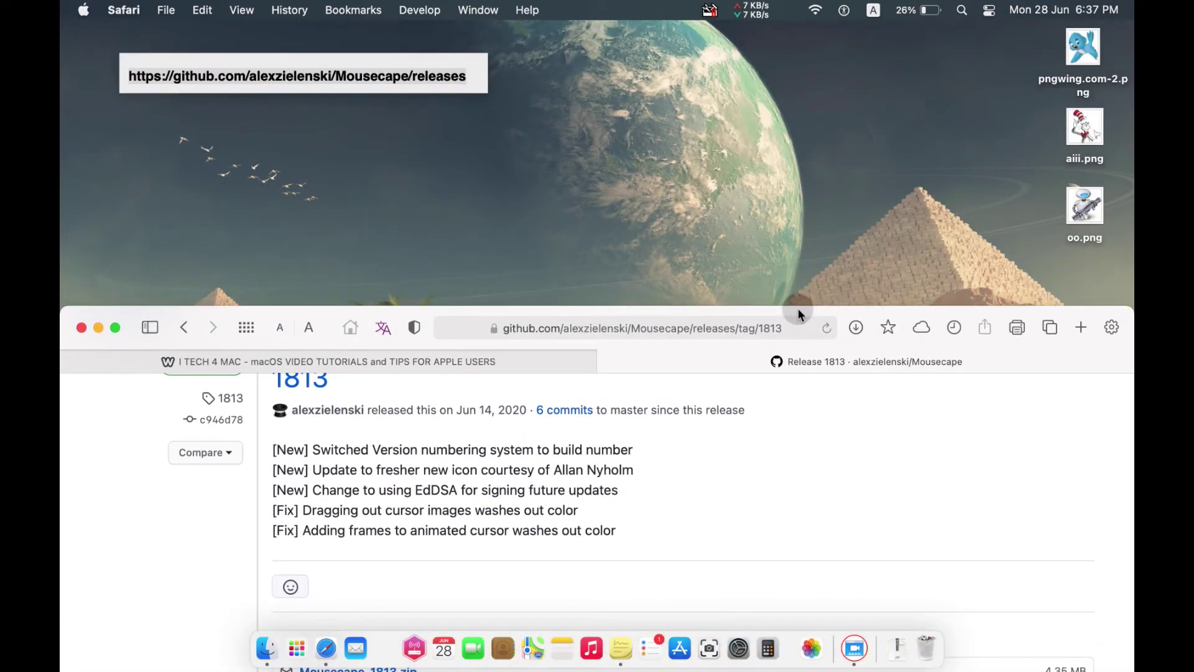
left_click(850, 329)
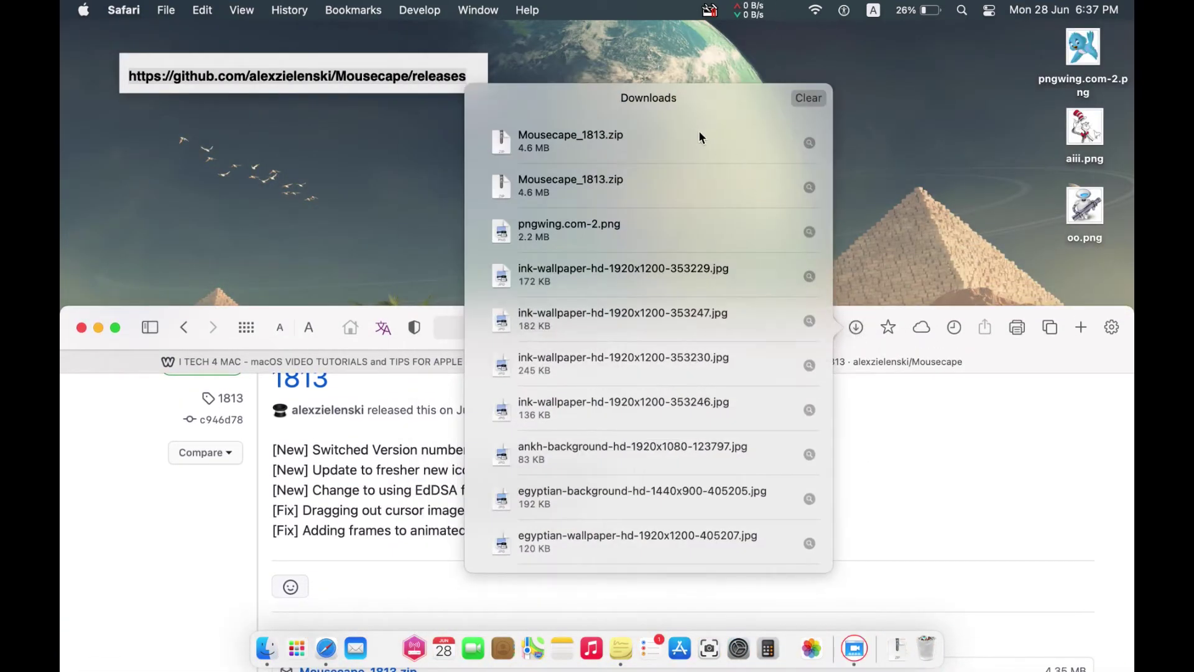
left_click_drag(654, 142, 945, 152)
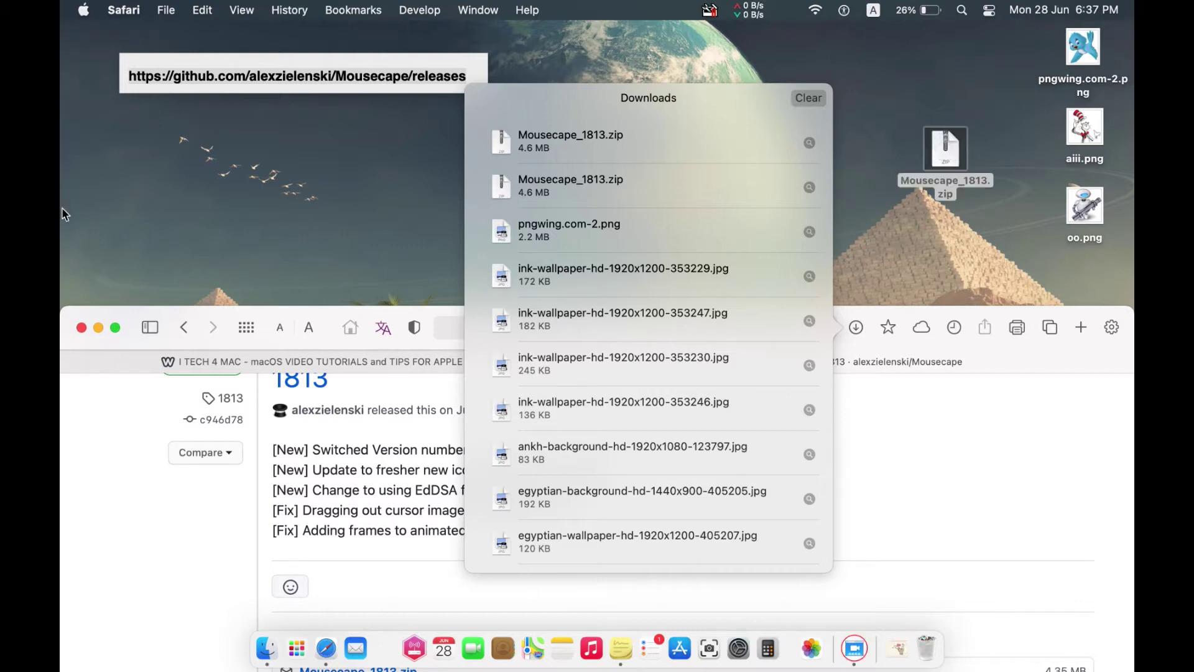
left_click(100, 326)
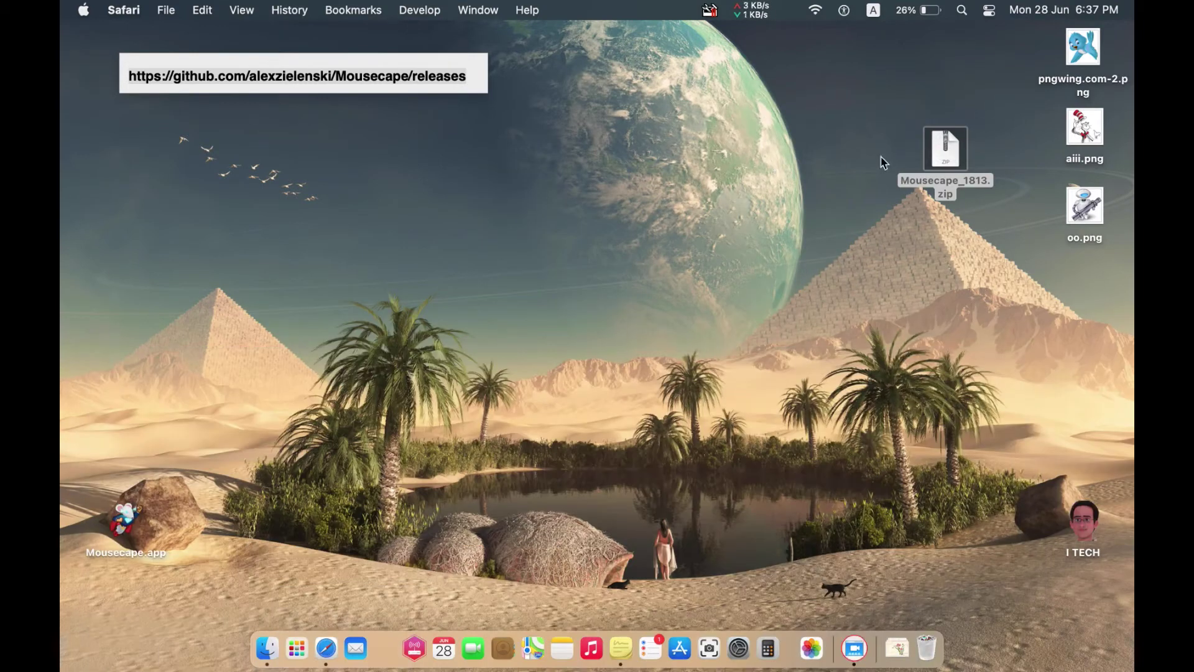
Step: Extract Mousecape_1813.zip on the desktop, then trash the archive and reposition the extracted Mousecape 2.app
double_click(936, 153)
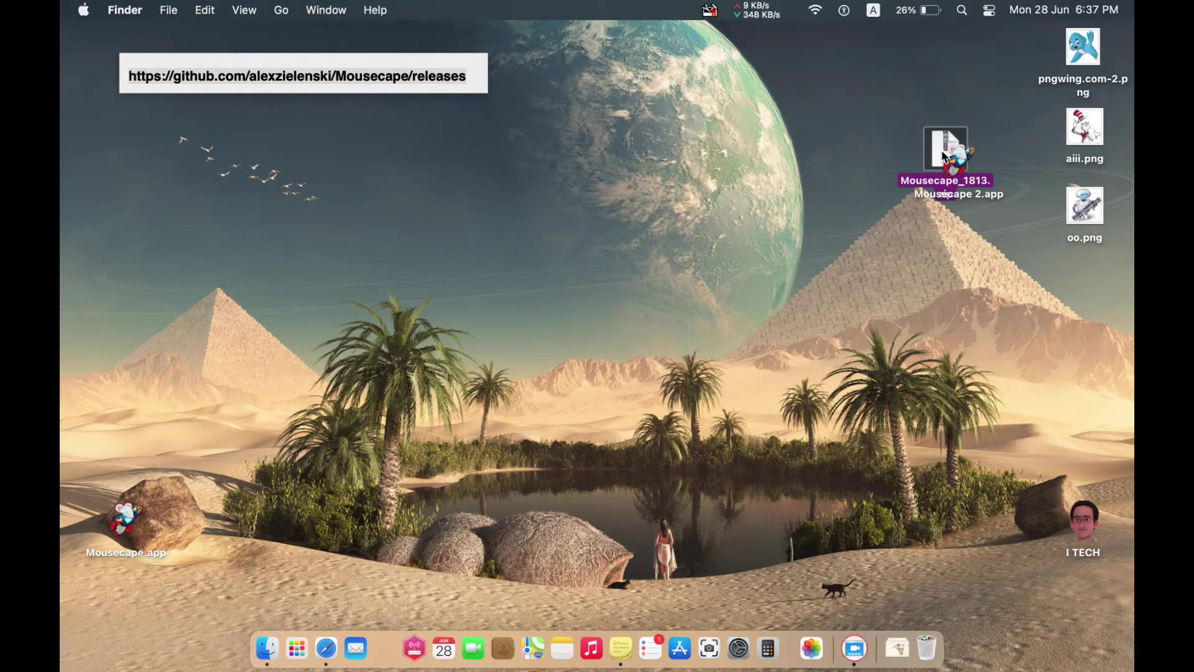
left_click_drag(943, 152, 789, 99)
right_click(788, 100)
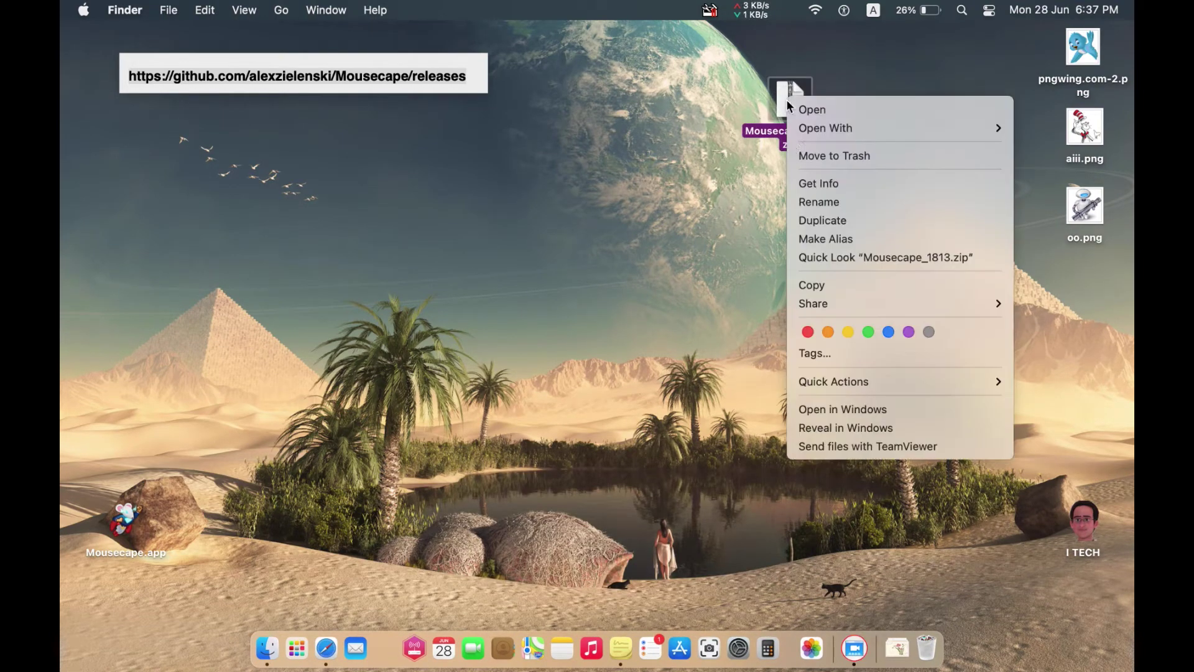
left_click(802, 157)
left_click_drag(958, 161, 900, 89)
left_click(788, 112)
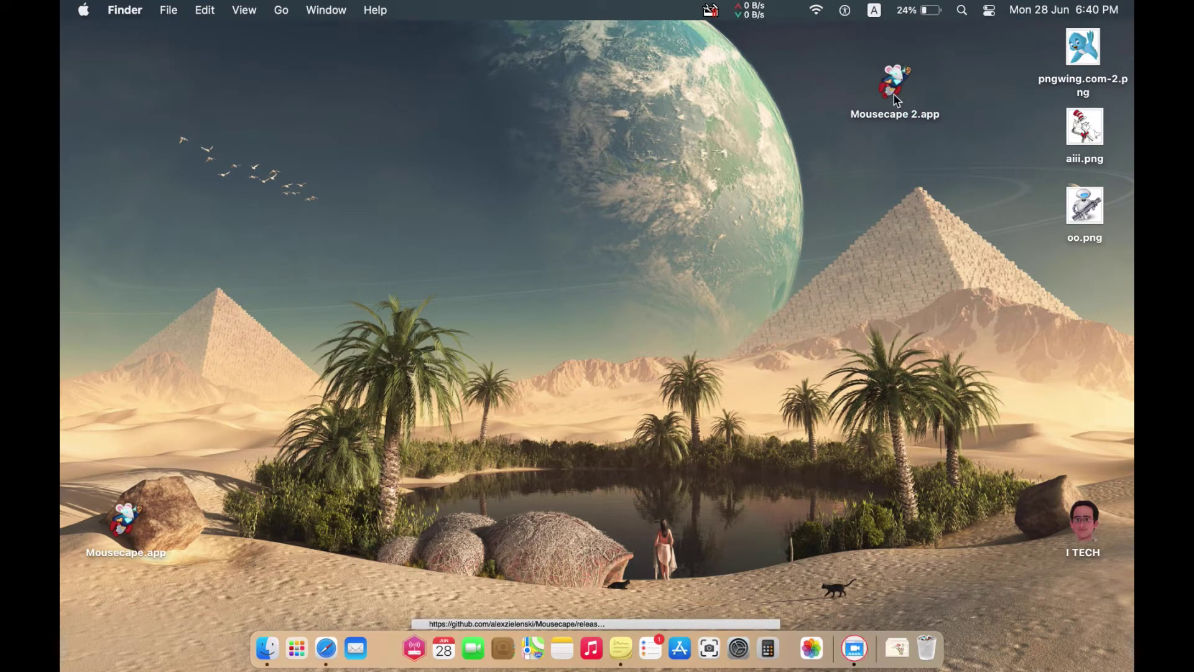
Step: Launch Mousecape 2.app by allowing the blocked app to open anyway in Security & Privacy, and minimize System Preferences
double_click(896, 97)
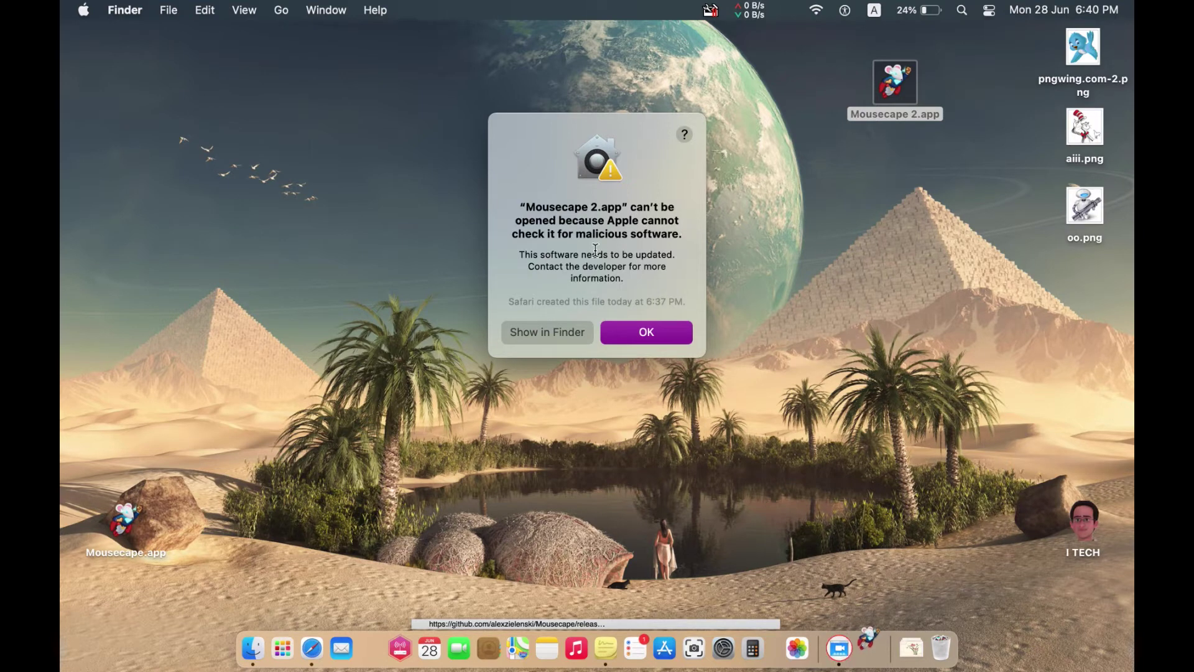
left_click(647, 333)
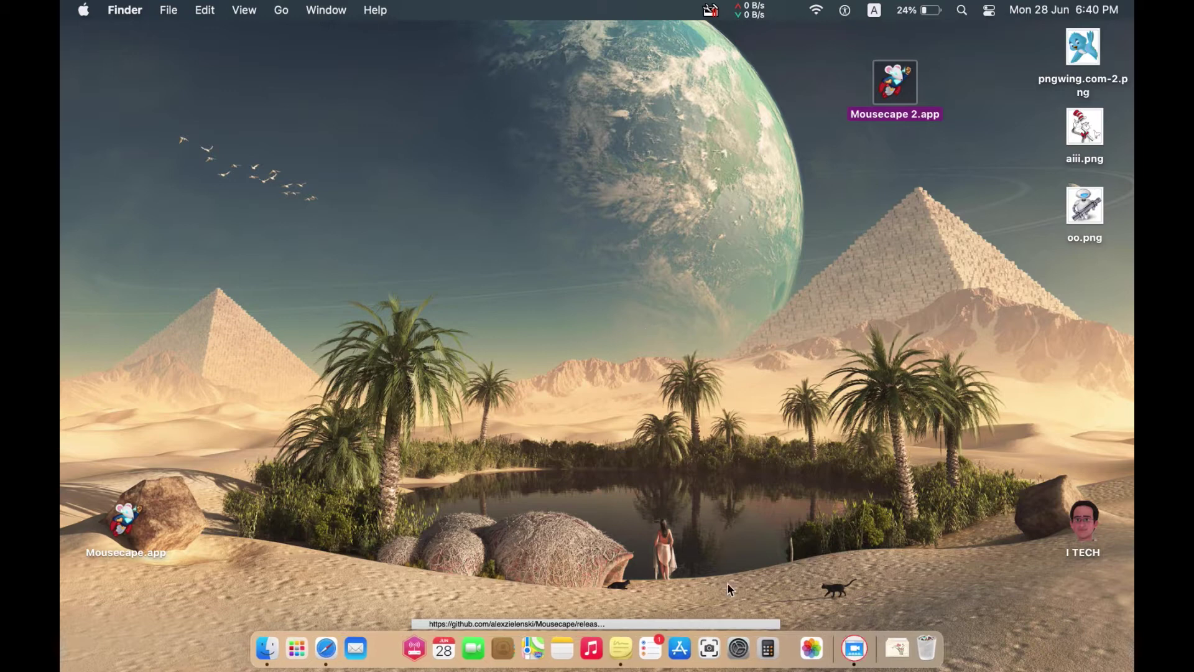
left_click(744, 644)
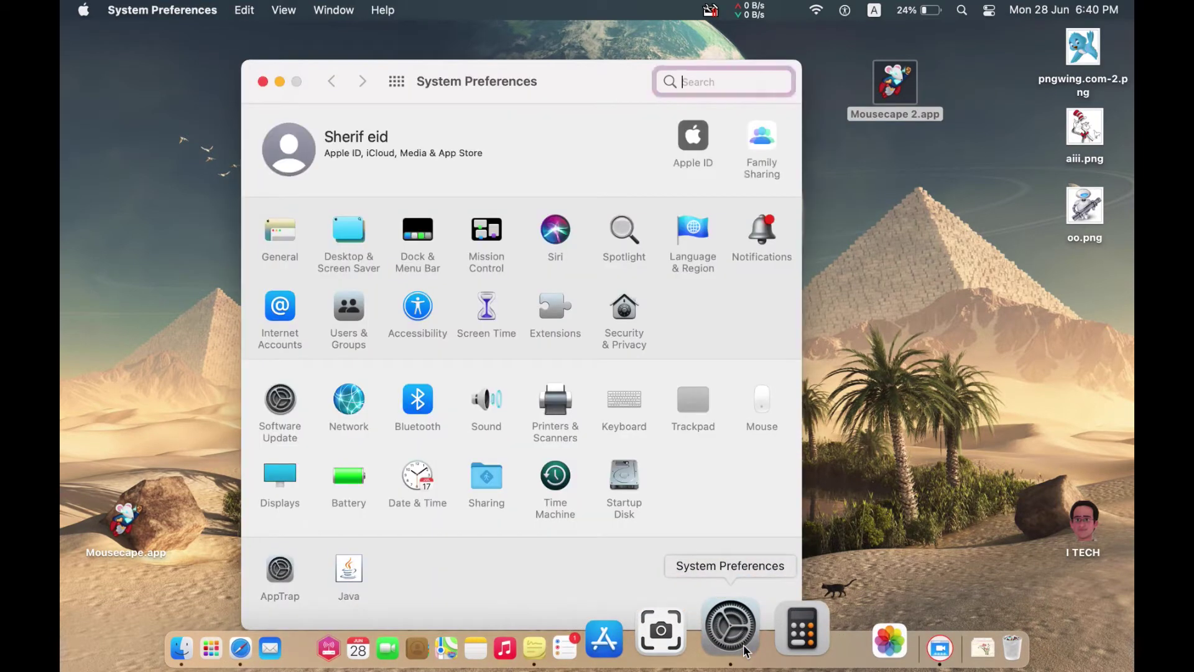
left_click(624, 308)
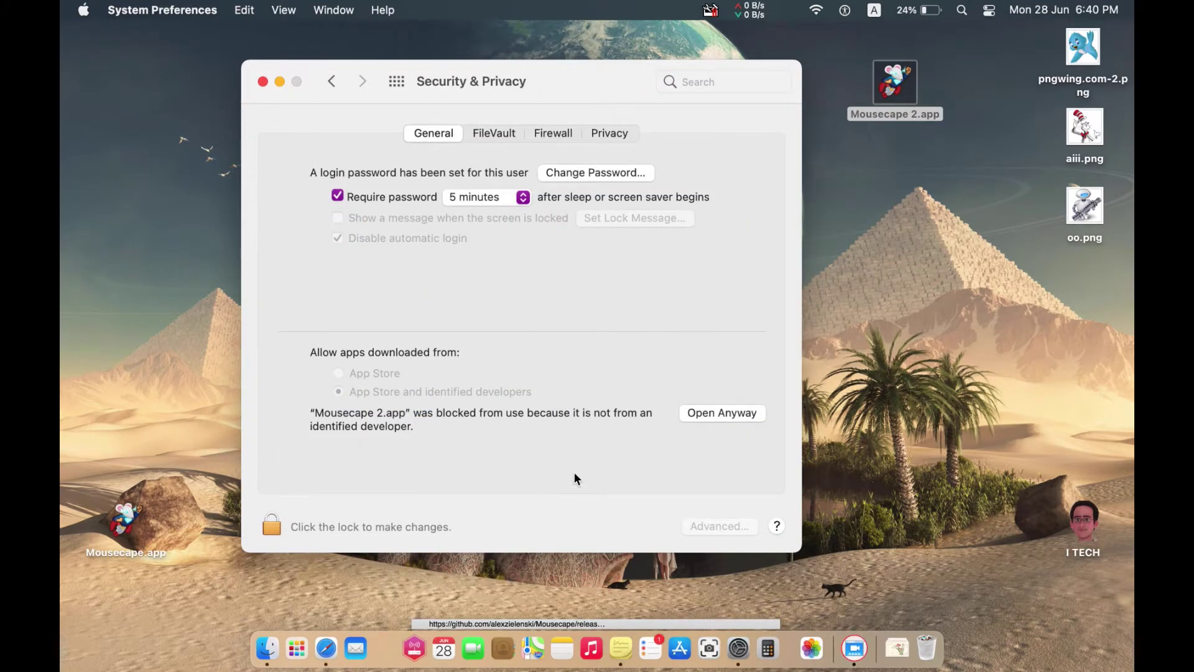
left_click(737, 412)
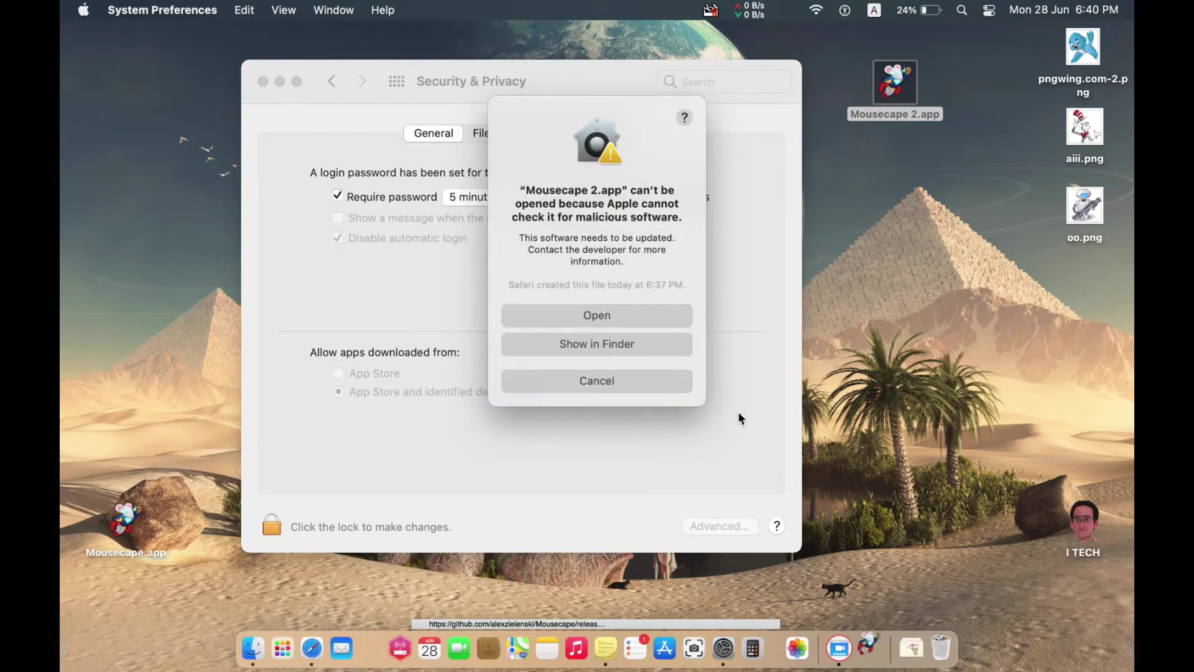
left_click(603, 315)
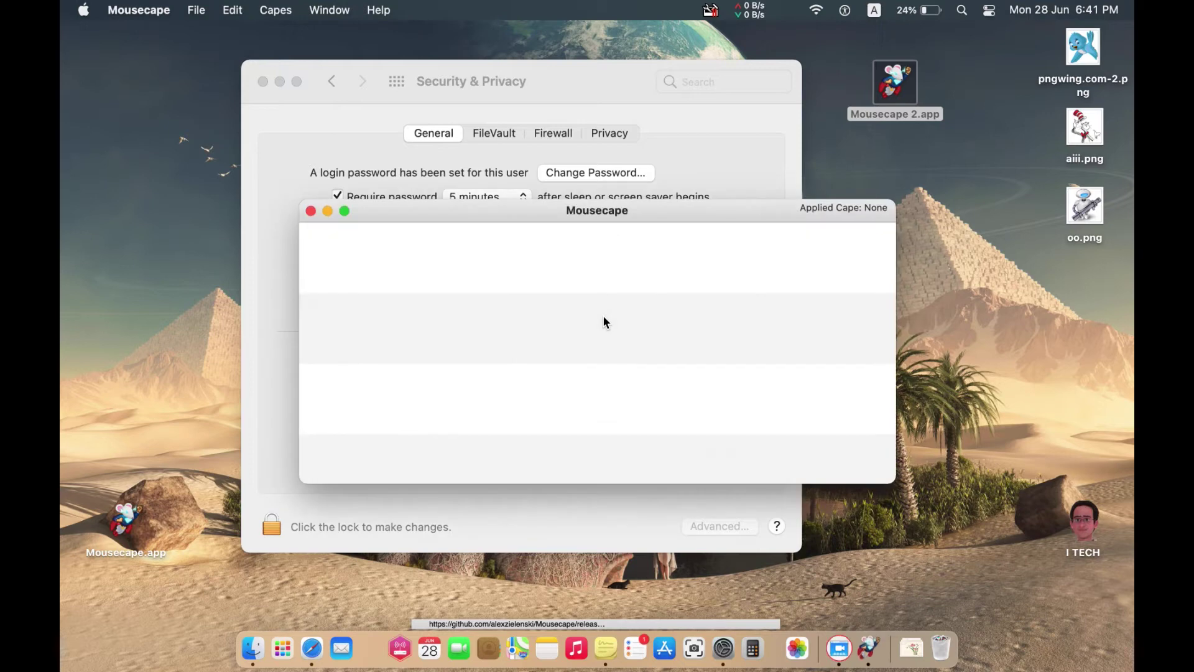
left_click(281, 81)
Step: Create a new cape in Mousecape and open it for editing
left_click(210, 8)
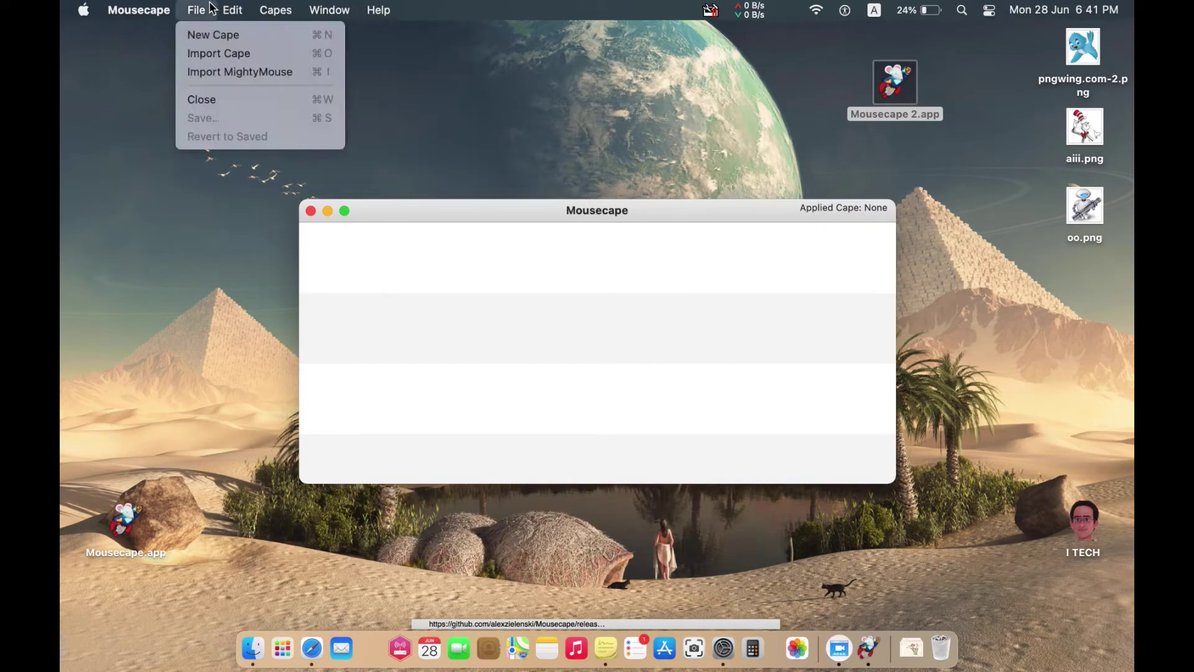
left_click(207, 36)
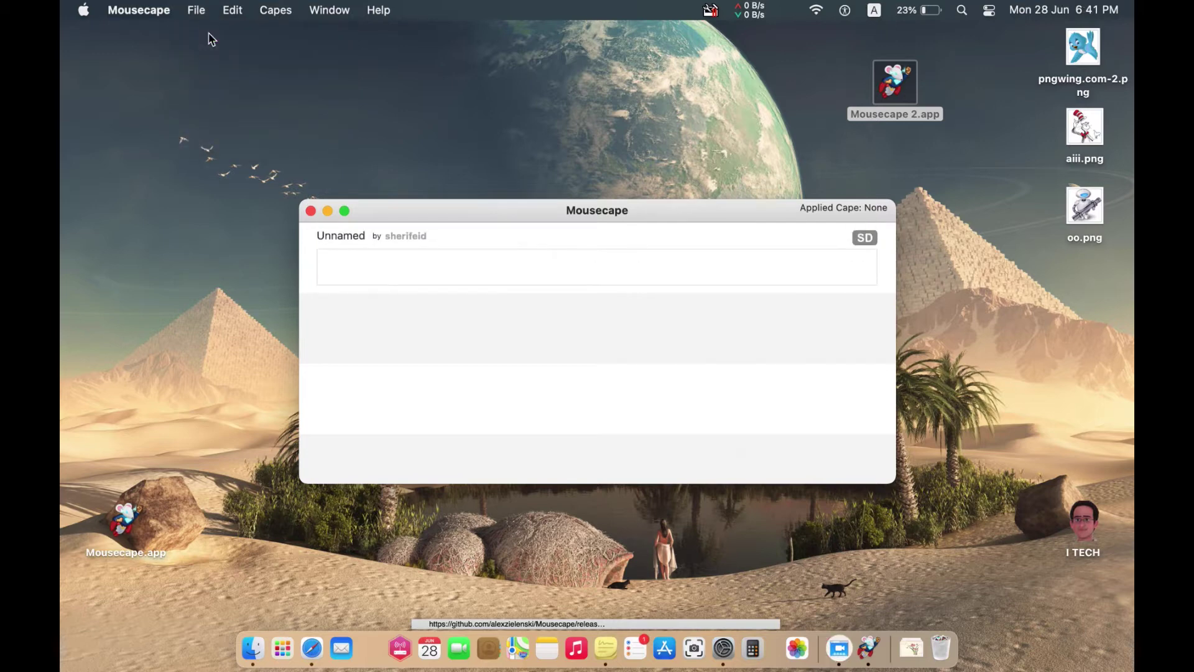
left_click(442, 258)
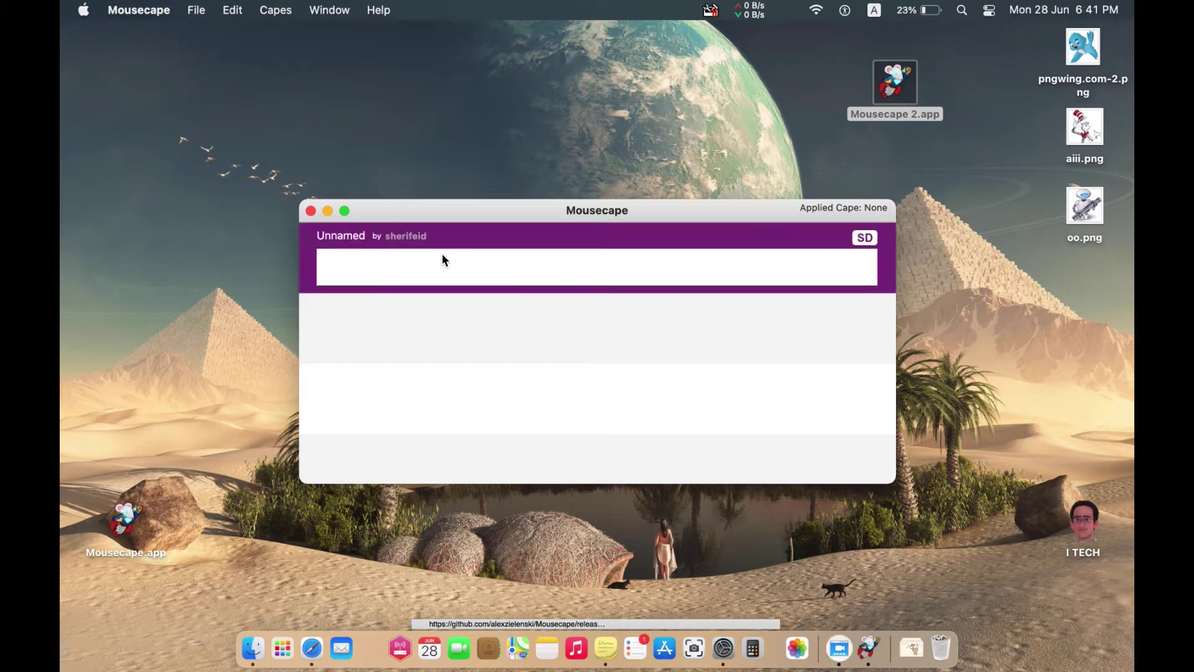
right_click(442, 255)
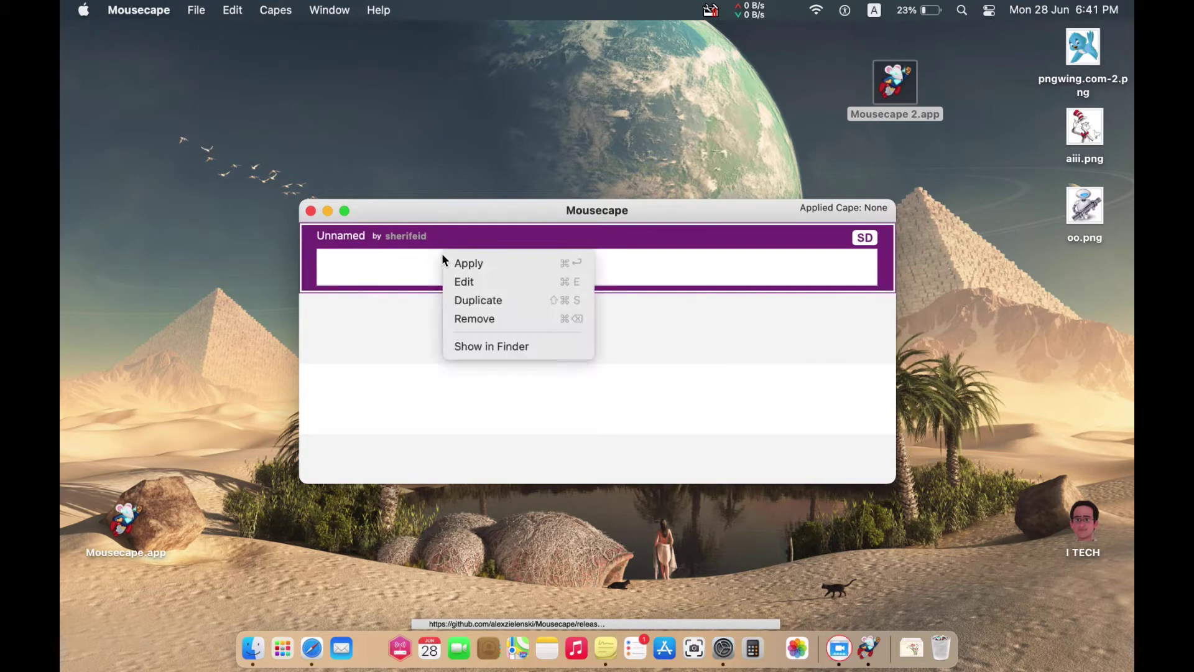
left_click(467, 281)
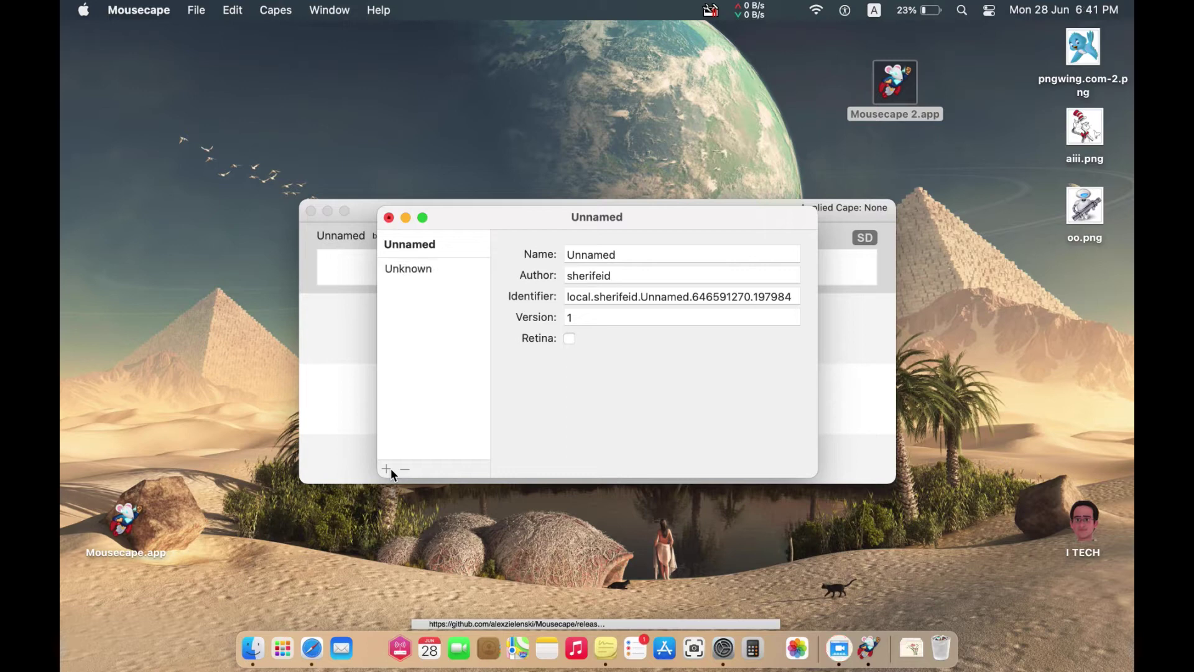
Step: Add a cursor to the unnamed cape and set its type to Arrow after reviewing the available types
left_click(419, 269)
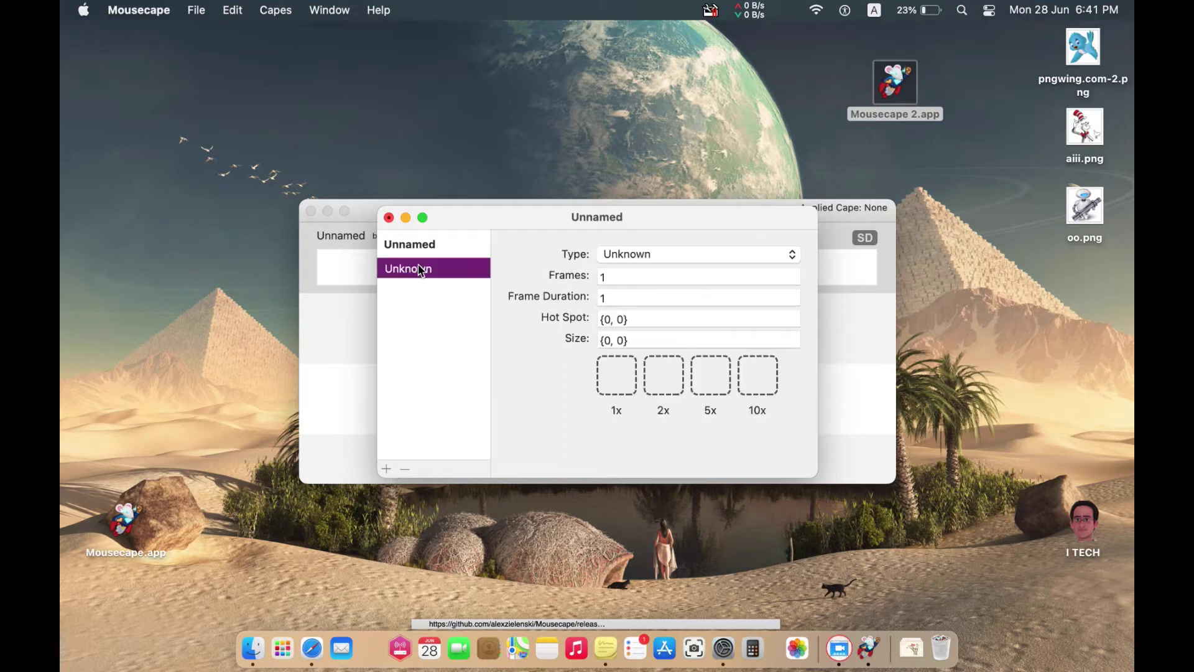
left_click(636, 256)
left_click(637, 292)
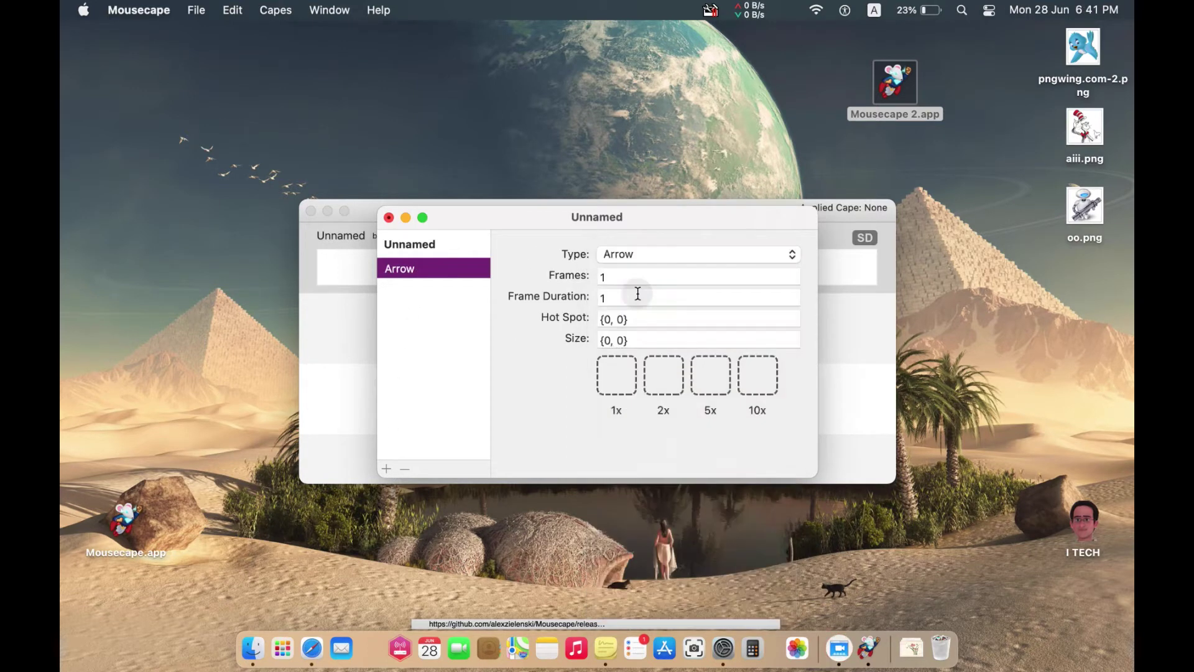
left_click(641, 252)
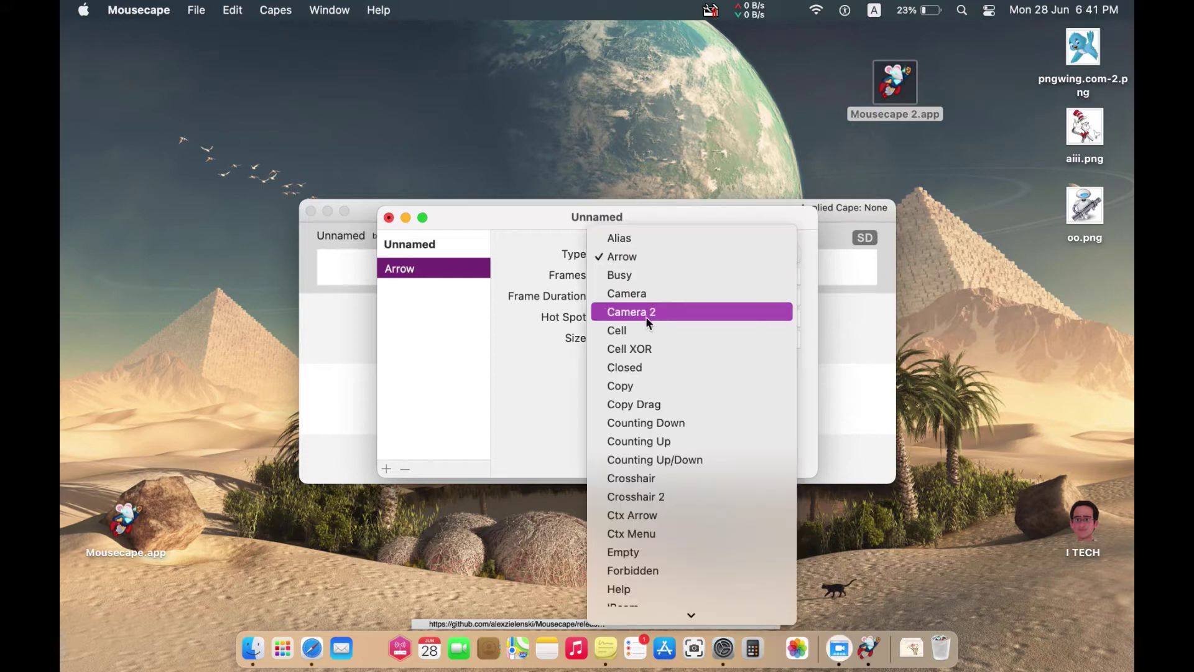
scroll(646, 315, "down", 10)
scroll(651, 112, "up", 10)
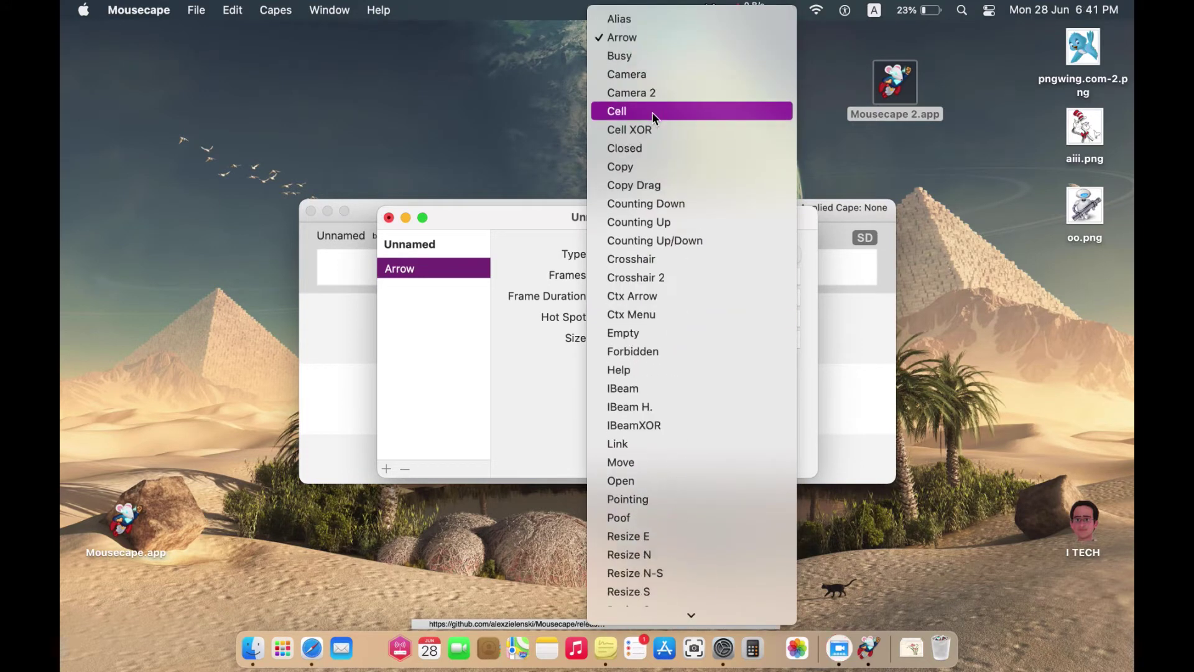
scroll(653, 115, "down", 5)
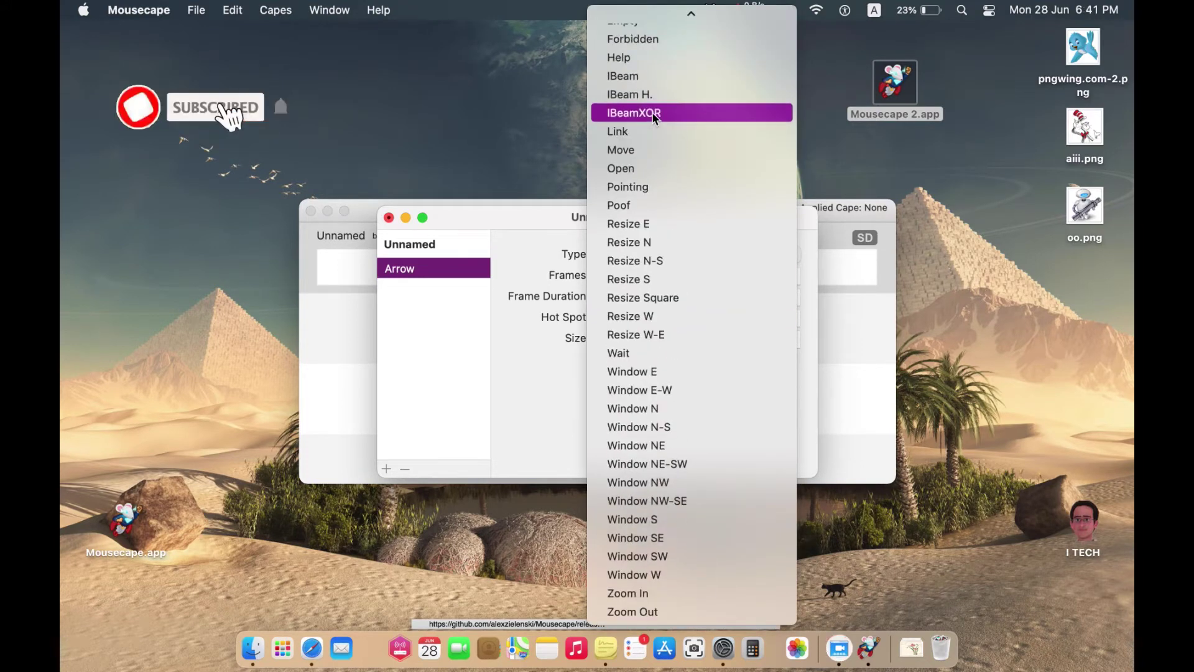
scroll(653, 117, "up", 5)
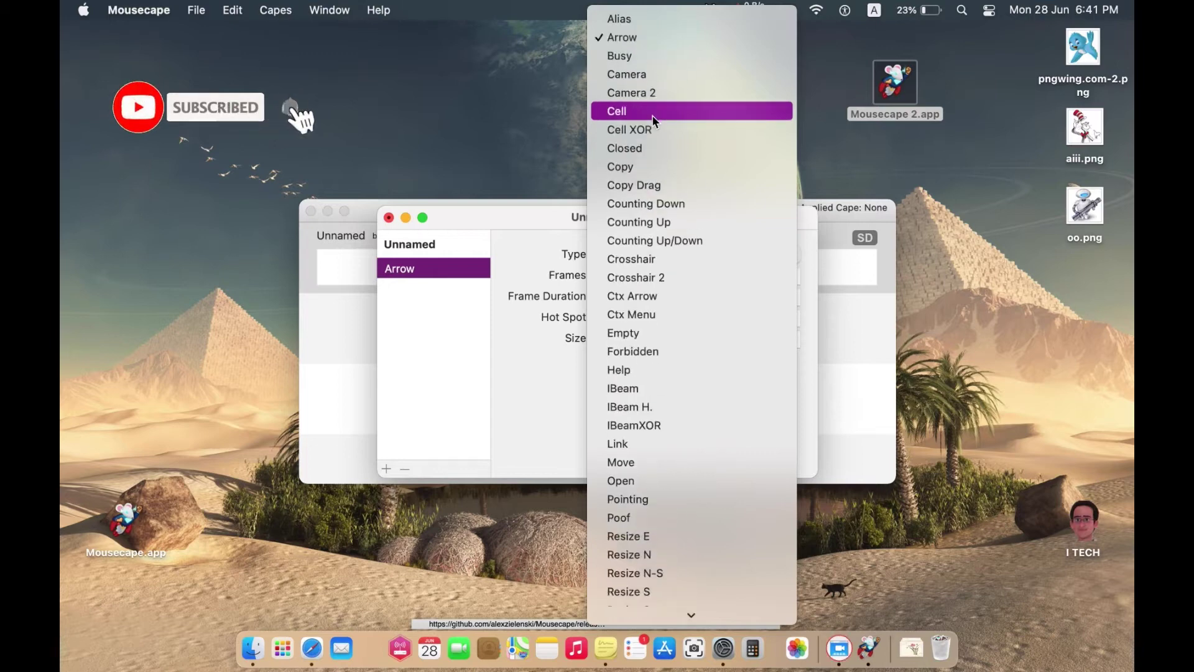
left_click(639, 39)
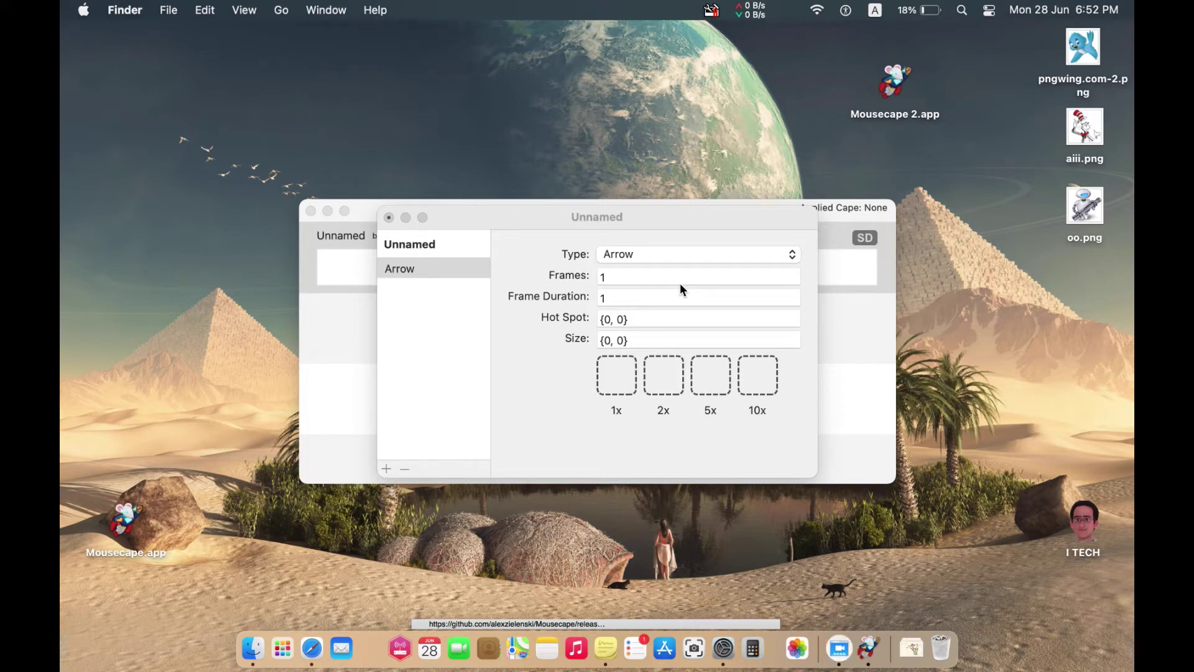
Step: Switch to Safari, search Google for "free cursors" in a new tab, and look through the results
left_click(314, 640)
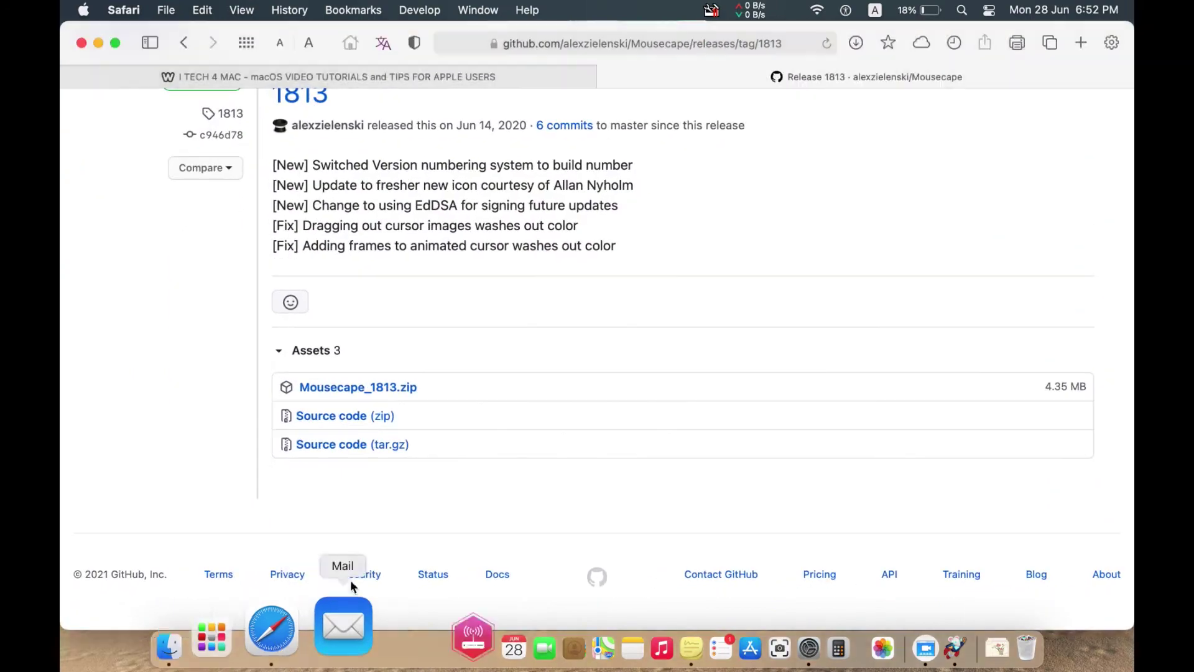
left_click(1080, 42)
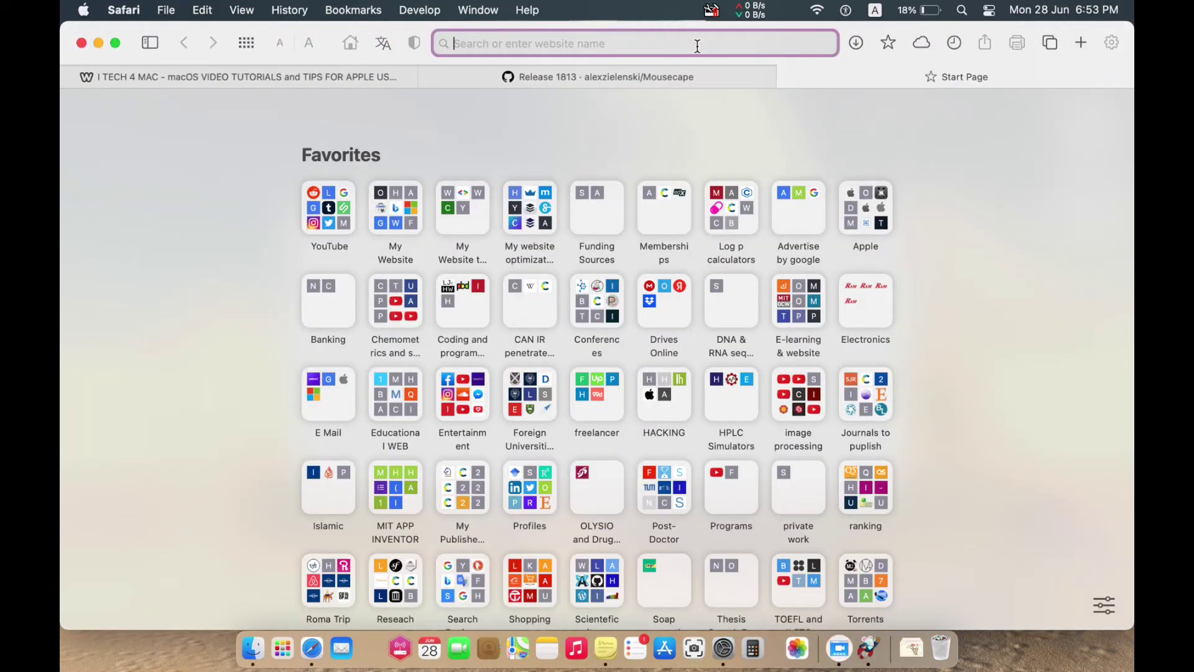
scroll(546, 194, "down", 10)
left_click(473, 402)
type("free ")
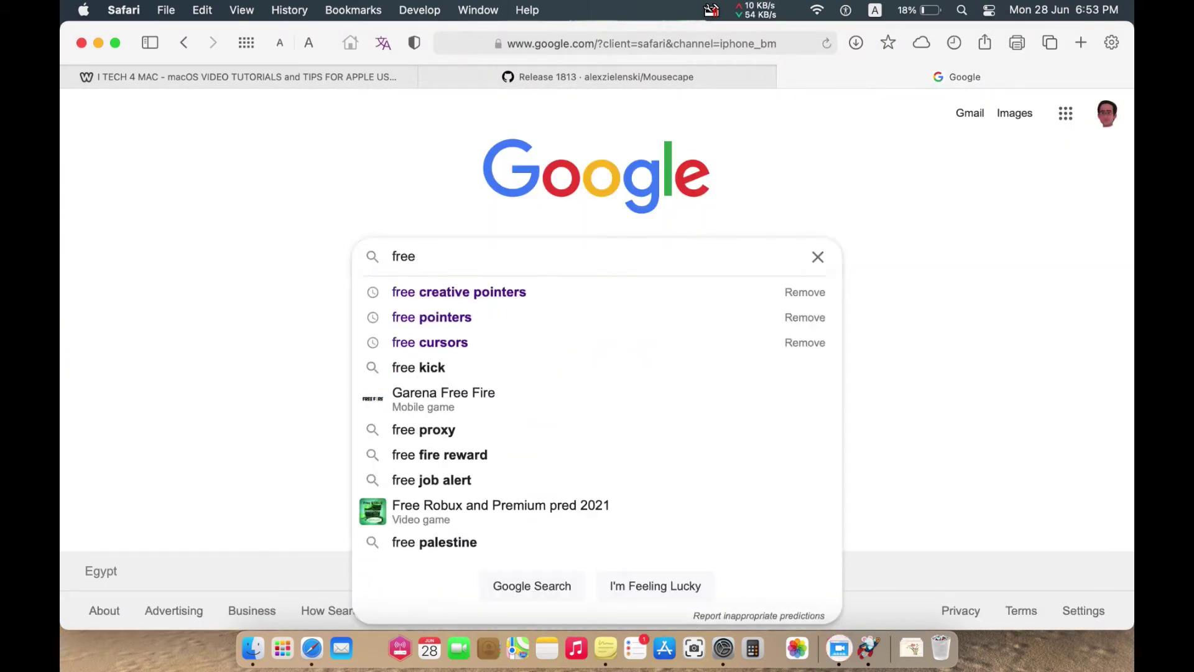
type("curosr")
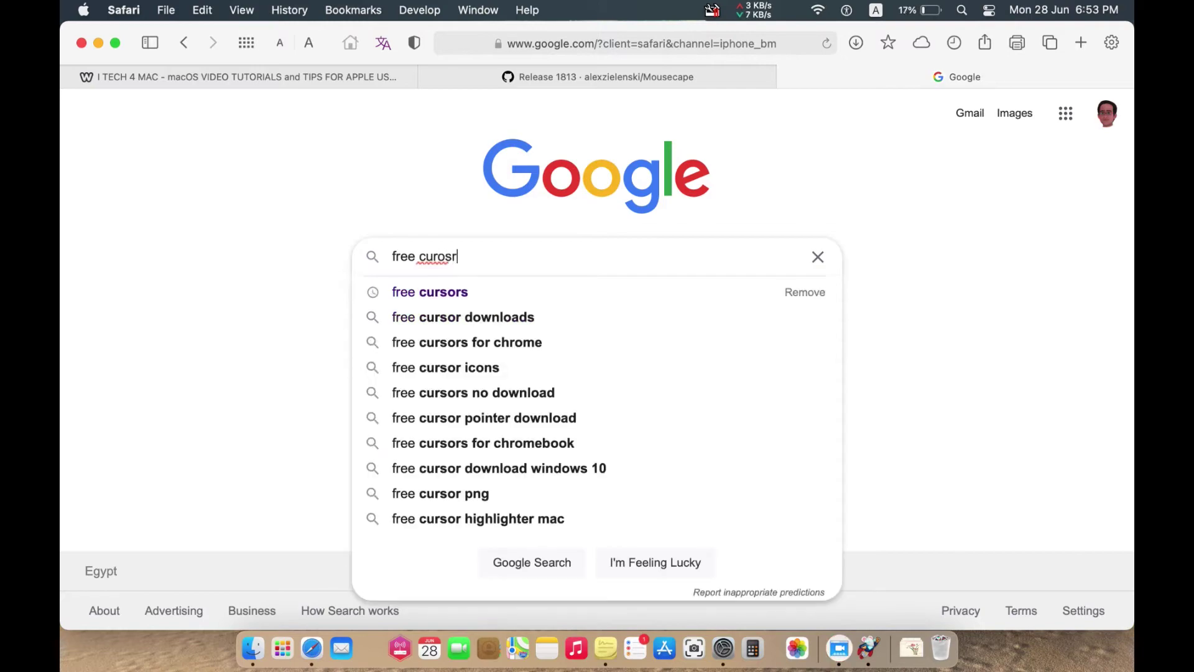
key("Down")
key("Return")
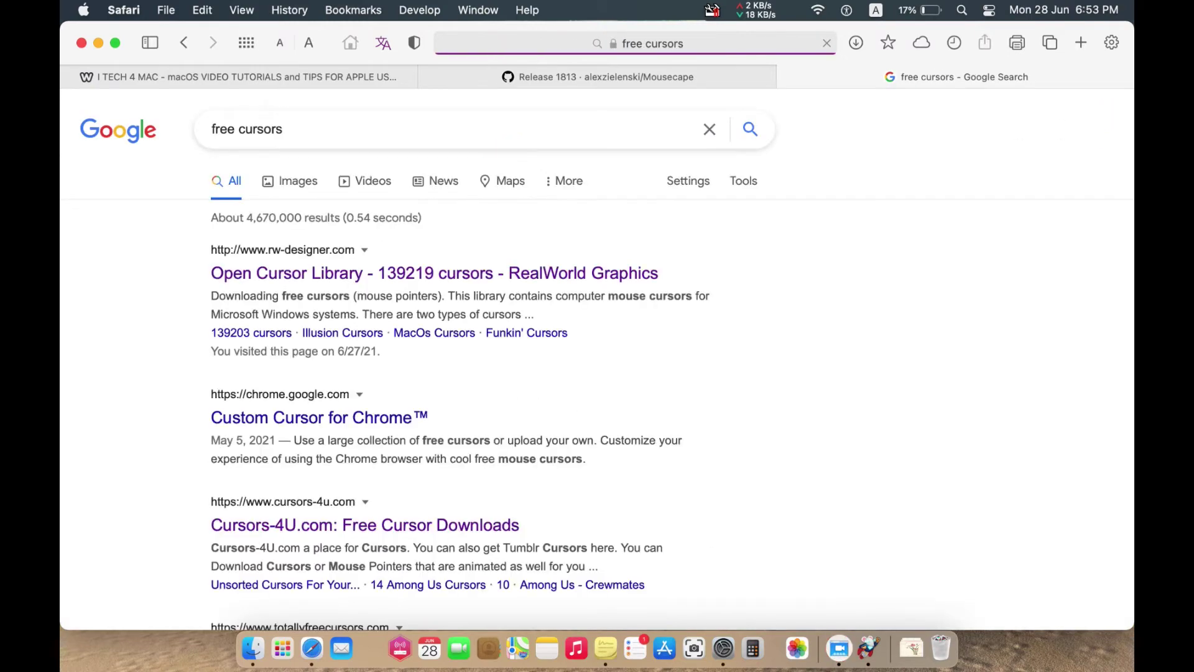
scroll(544, 523, "down", 15)
scroll(544, 523, "up", 12)
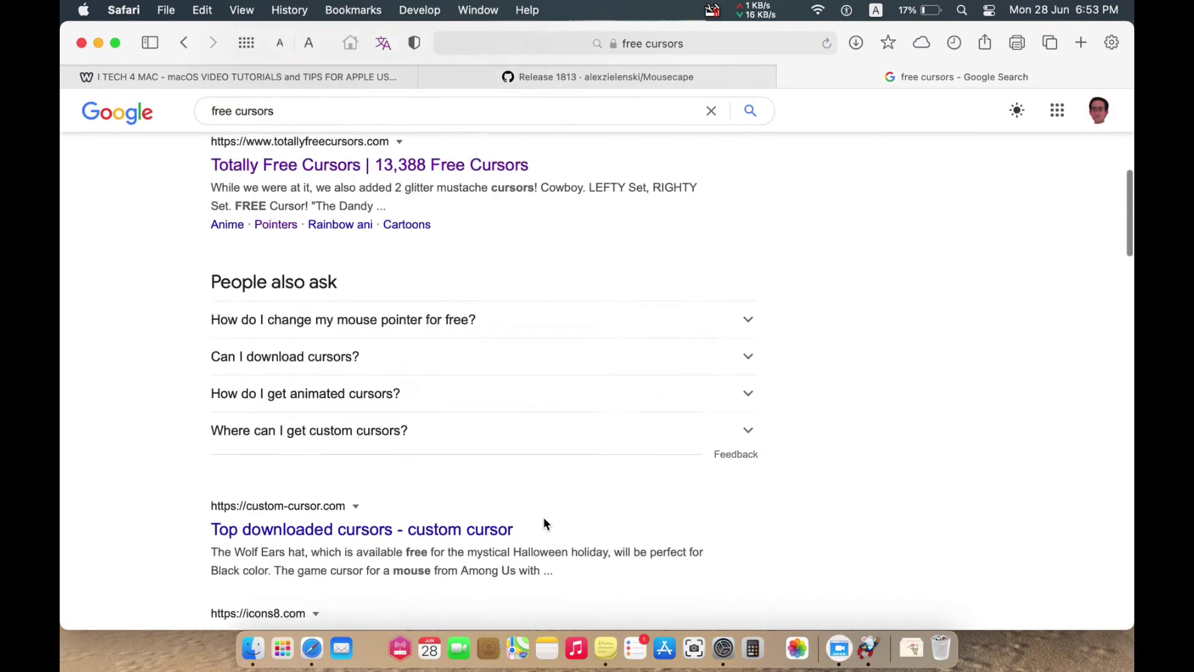
scroll(544, 519, "up", 3)
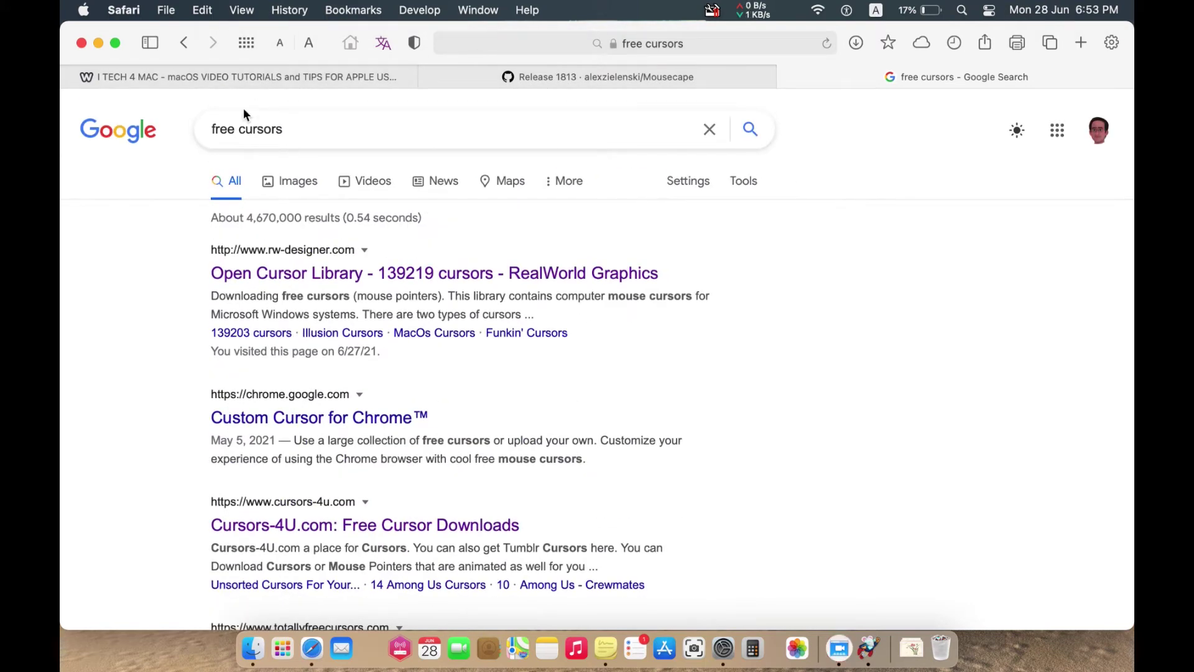
Step: Search Google Images for "cristiano ronaldo"
left_click(261, 130)
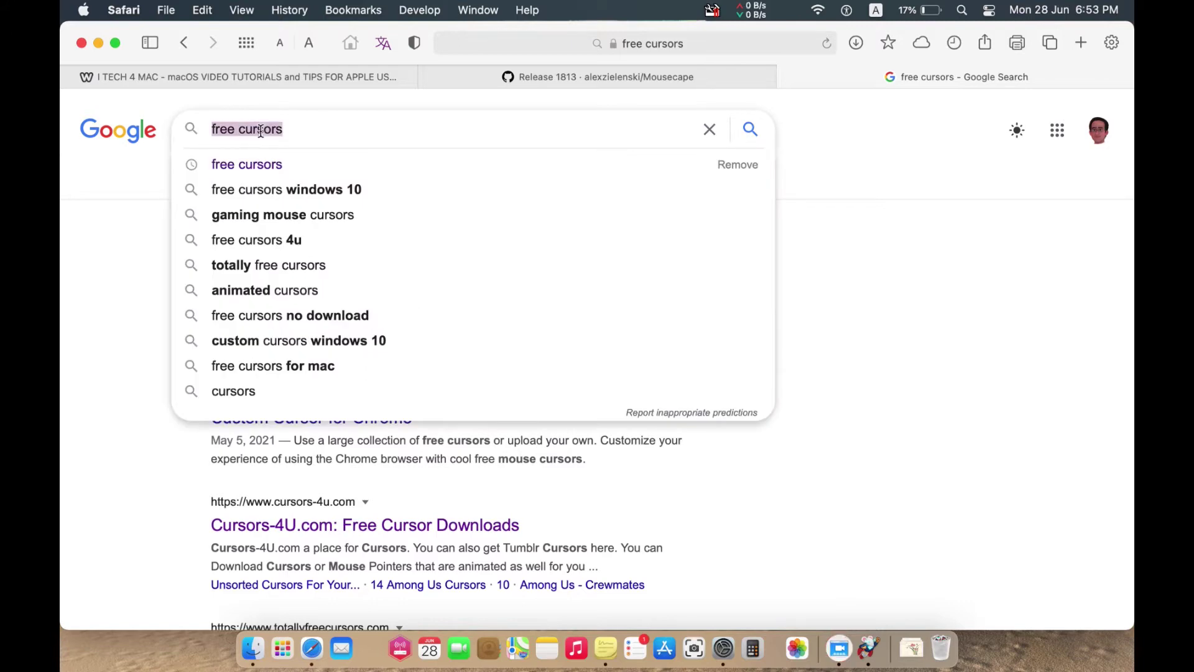
type("c")
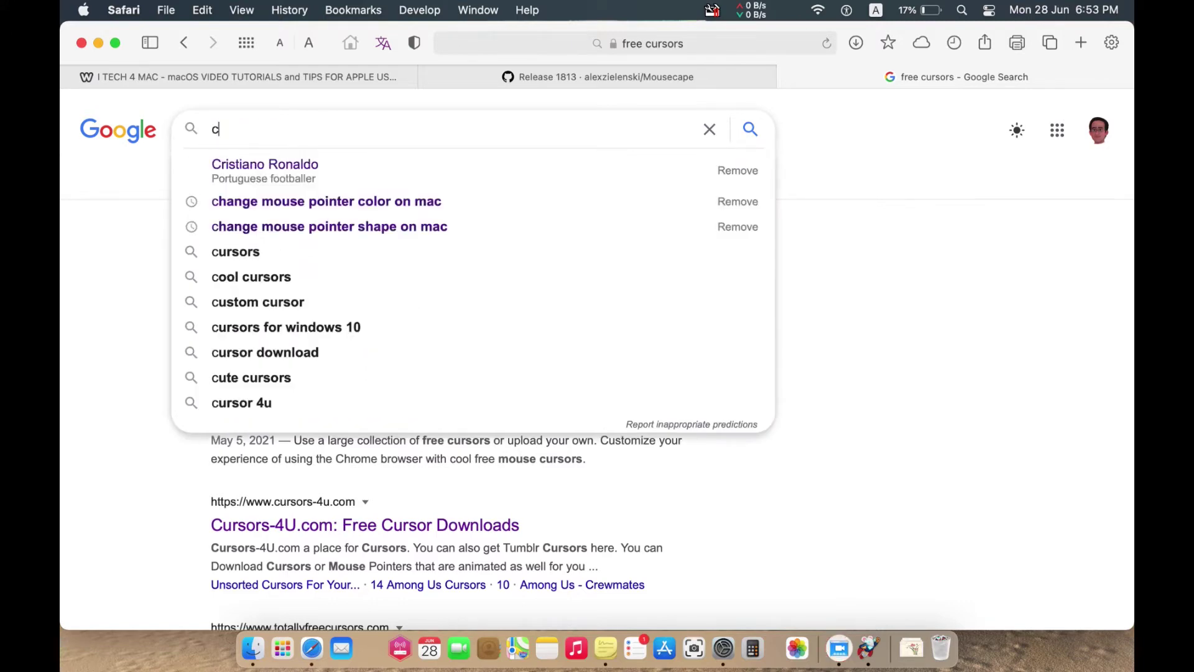
left_click(273, 165)
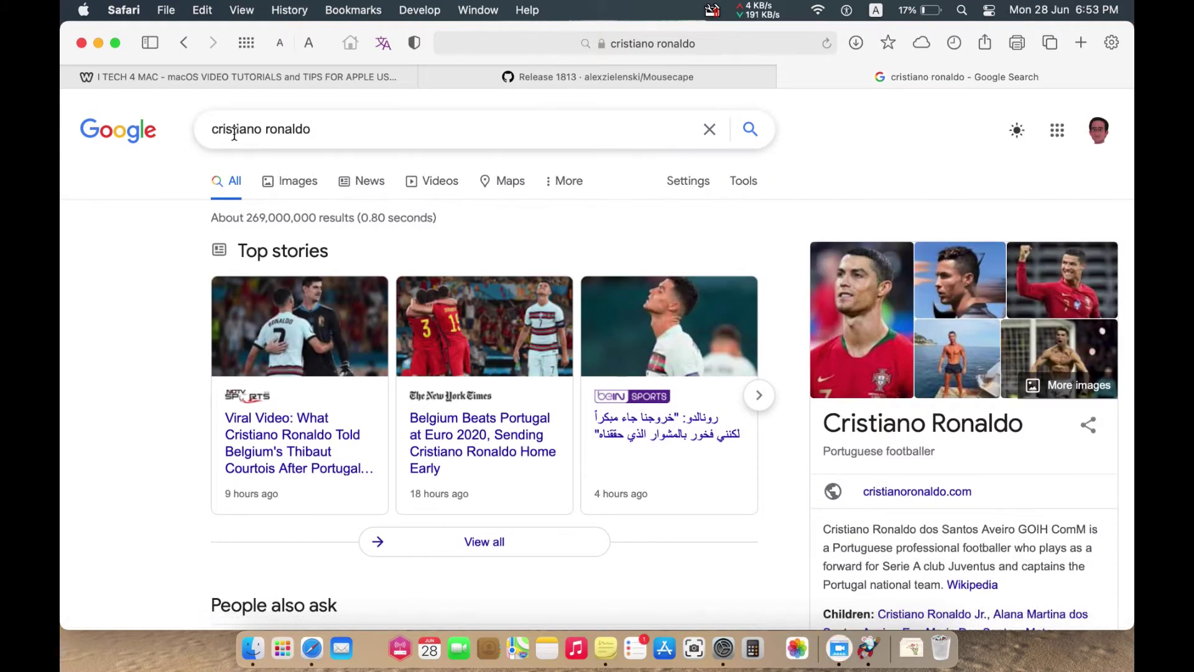
left_click(277, 181)
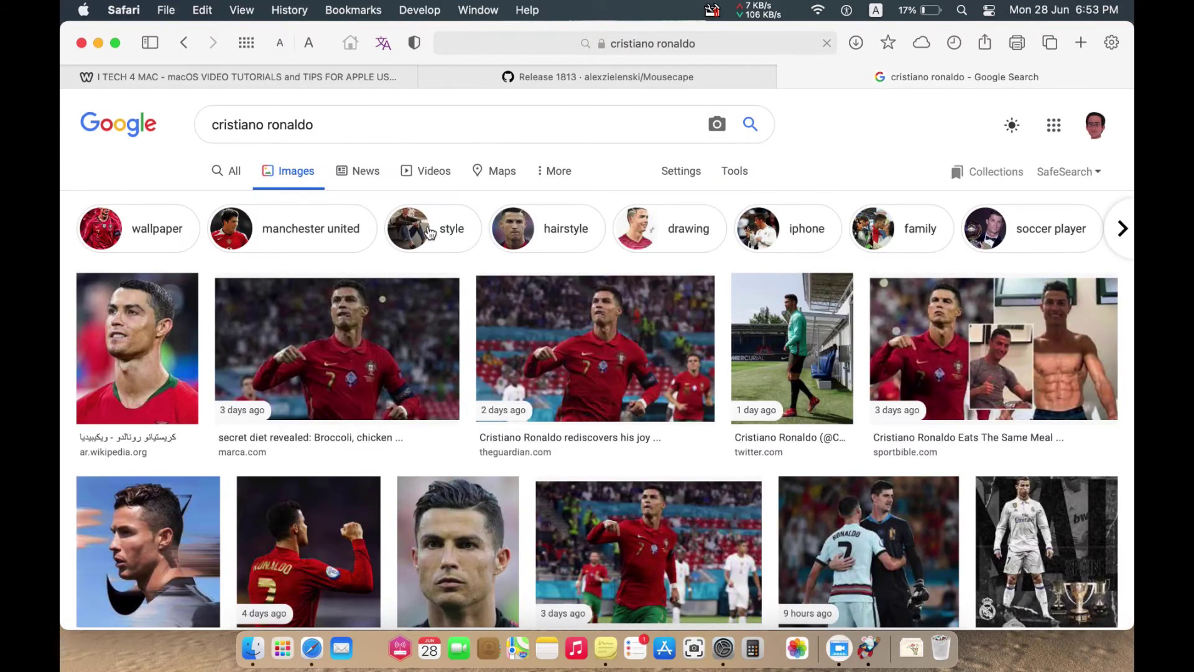
Step: Find the wsj.com photo of Ronaldo in a red shirt with both hands raised and save it to Downloads
scroll(550, 352, "down", 6)
scroll(551, 352, "down", 10)
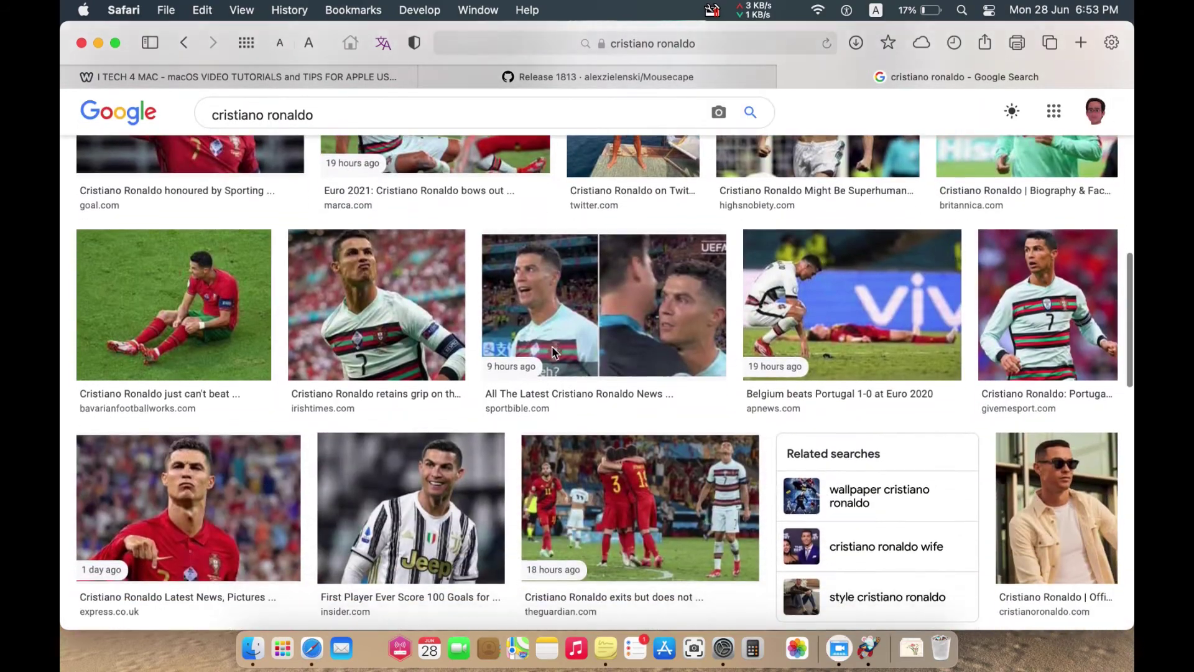
scroll(552, 351, "down", 10)
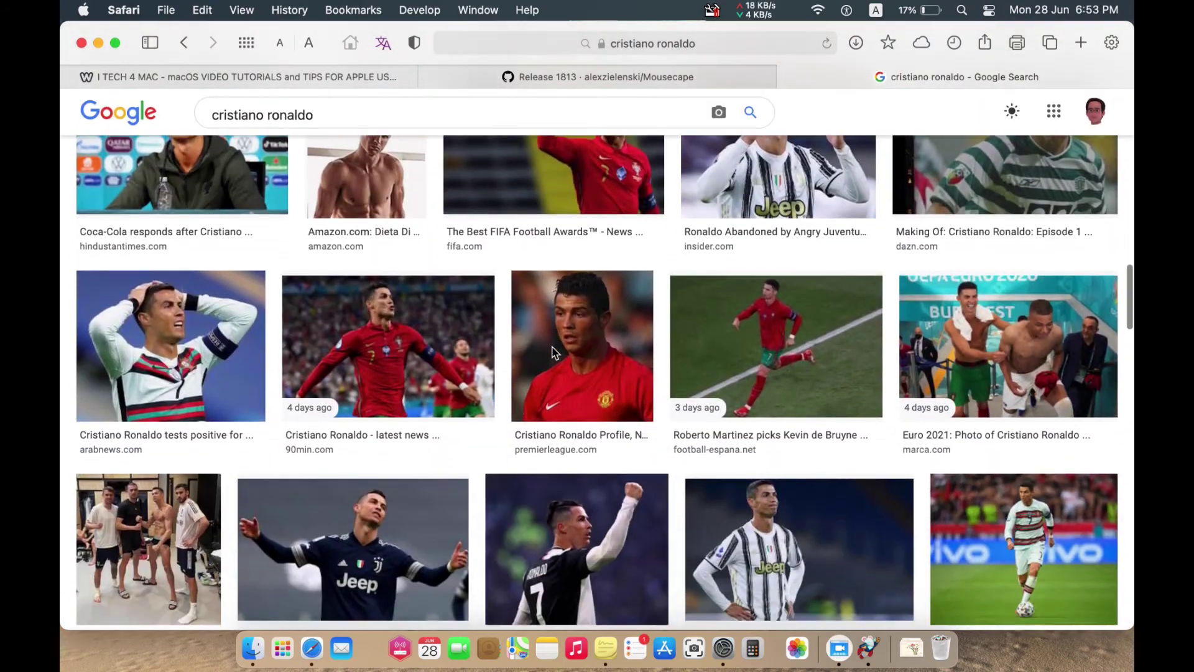
scroll(552, 352, "down", 10)
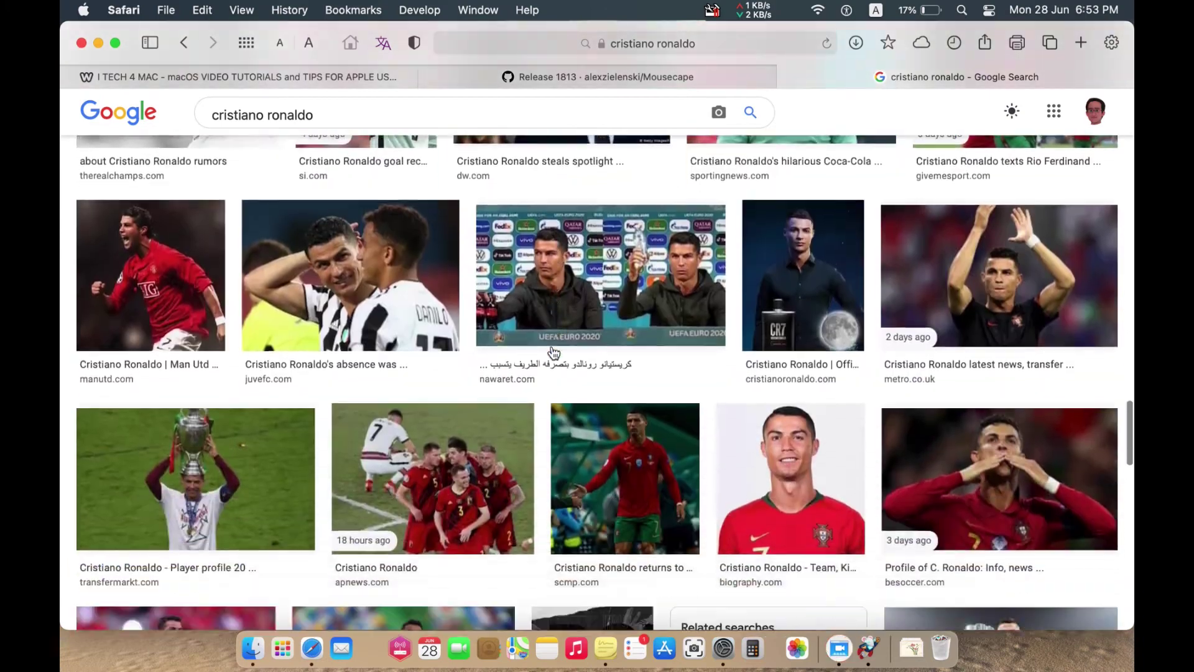
scroll(552, 352, "down", 10)
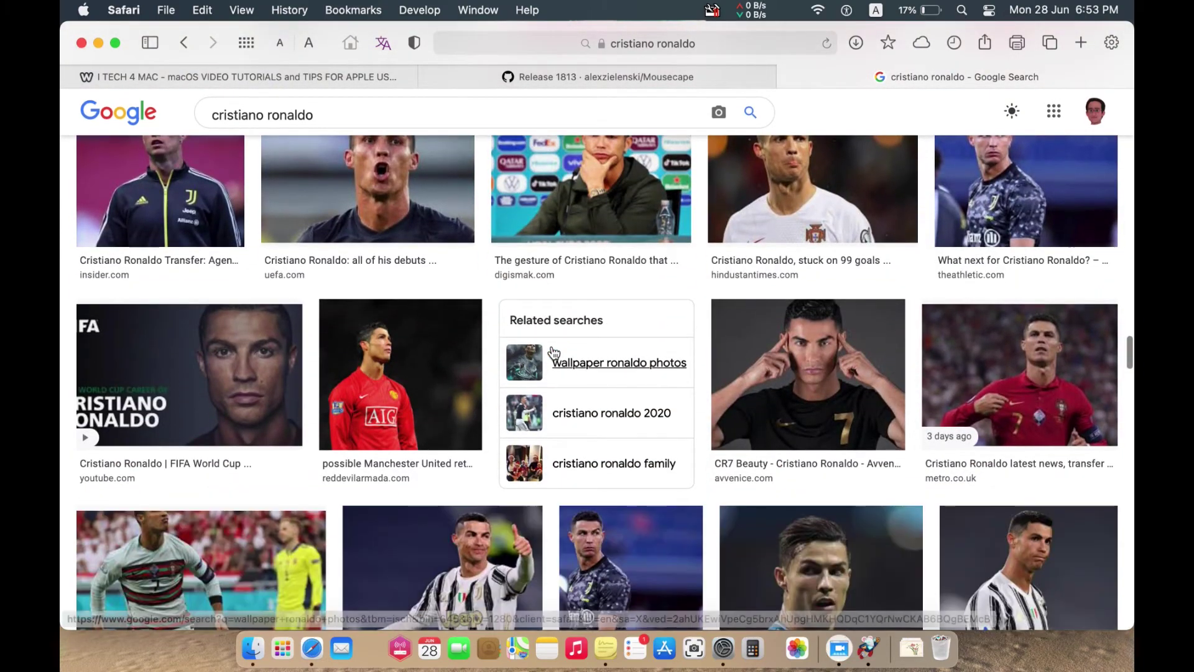
scroll(552, 352, "down", 10)
scroll(553, 352, "down", 3)
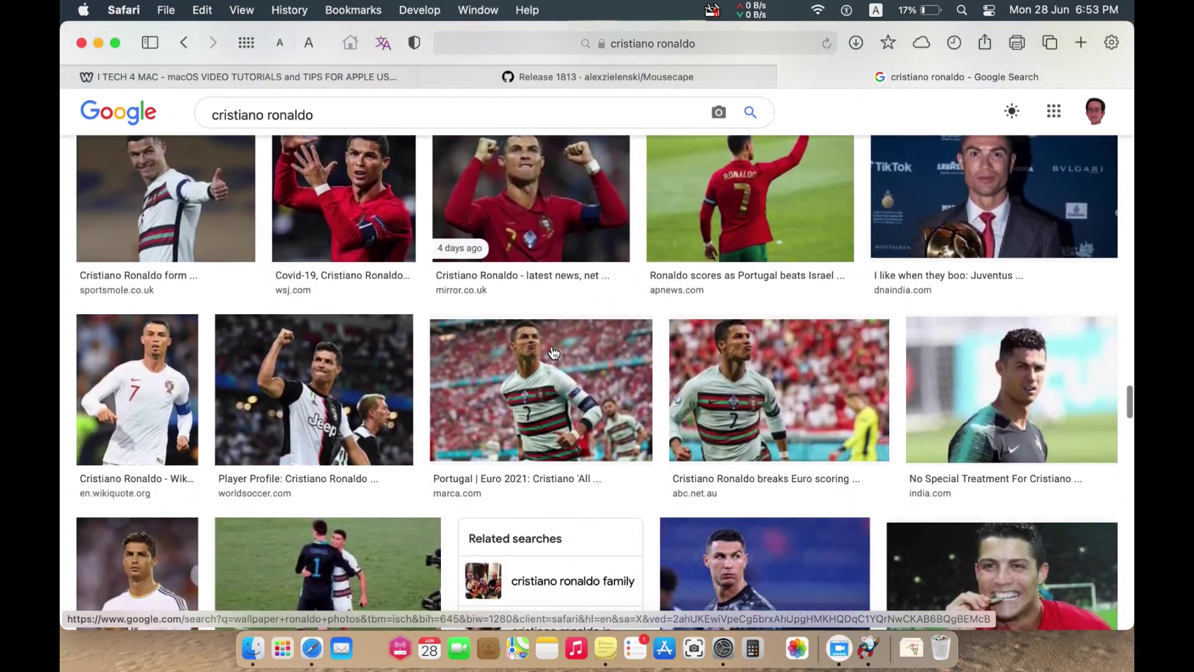
scroll(552, 352, "up", 5)
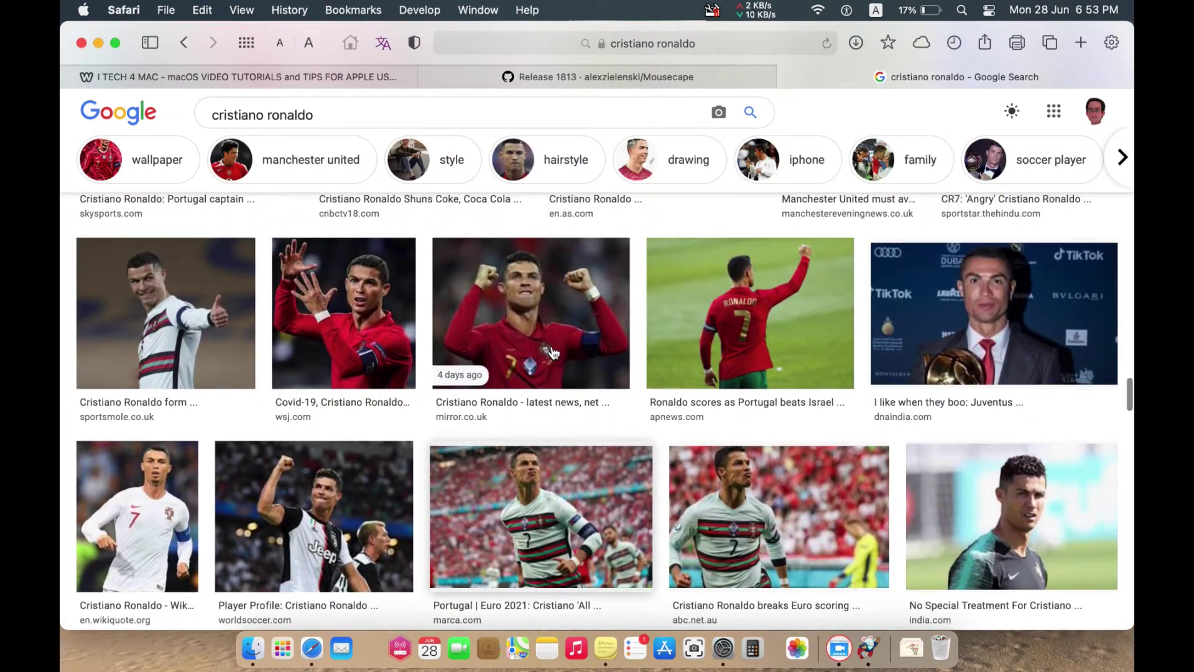
left_click(373, 326)
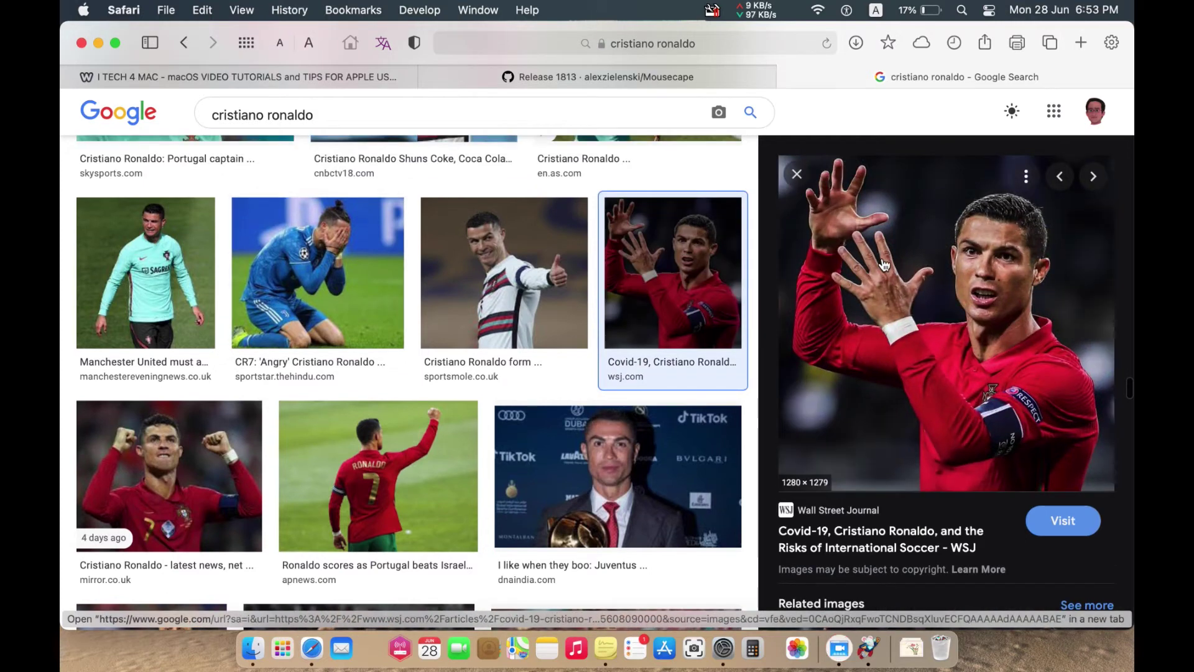
right_click(918, 261)
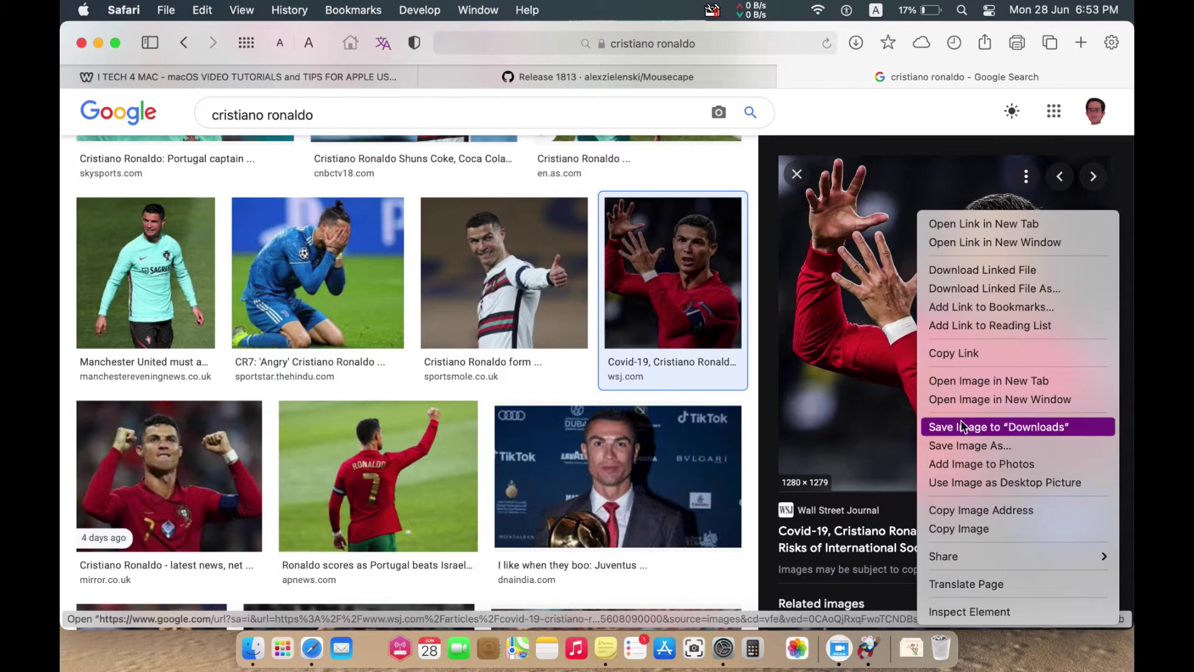
left_click(943, 426)
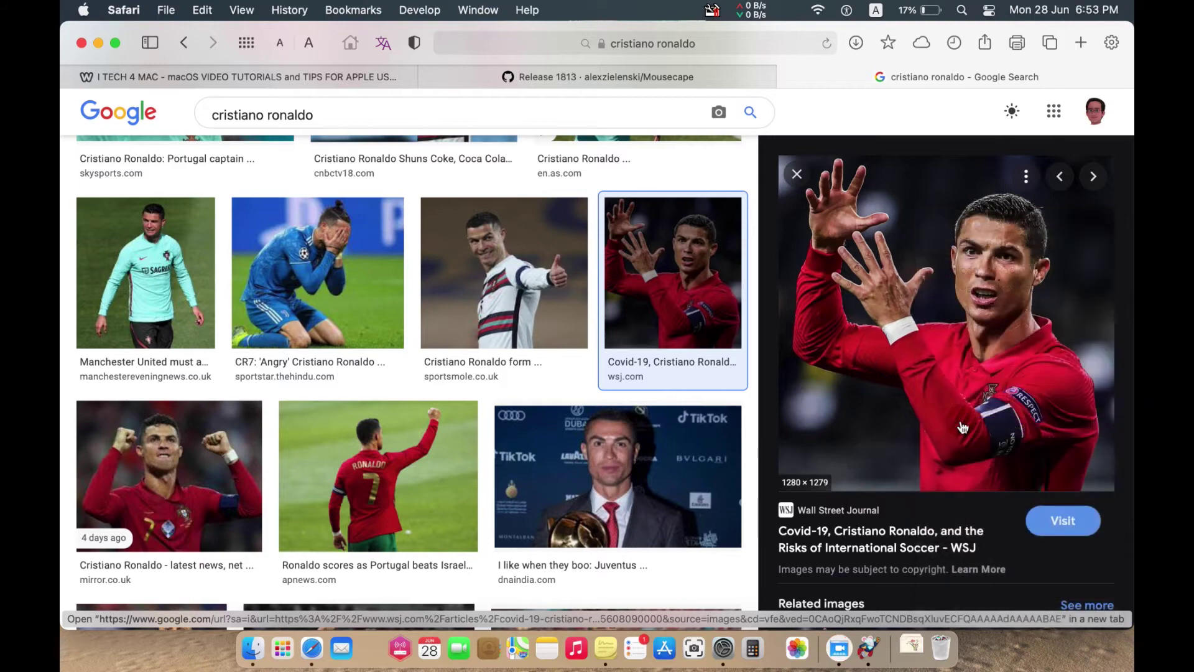
Step: Minimize Safari and move the downloaded im-244381.jpeg from Downloads onto the desktop
left_click(98, 43)
left_click(912, 647)
left_click_drag(923, 549, 977, 323)
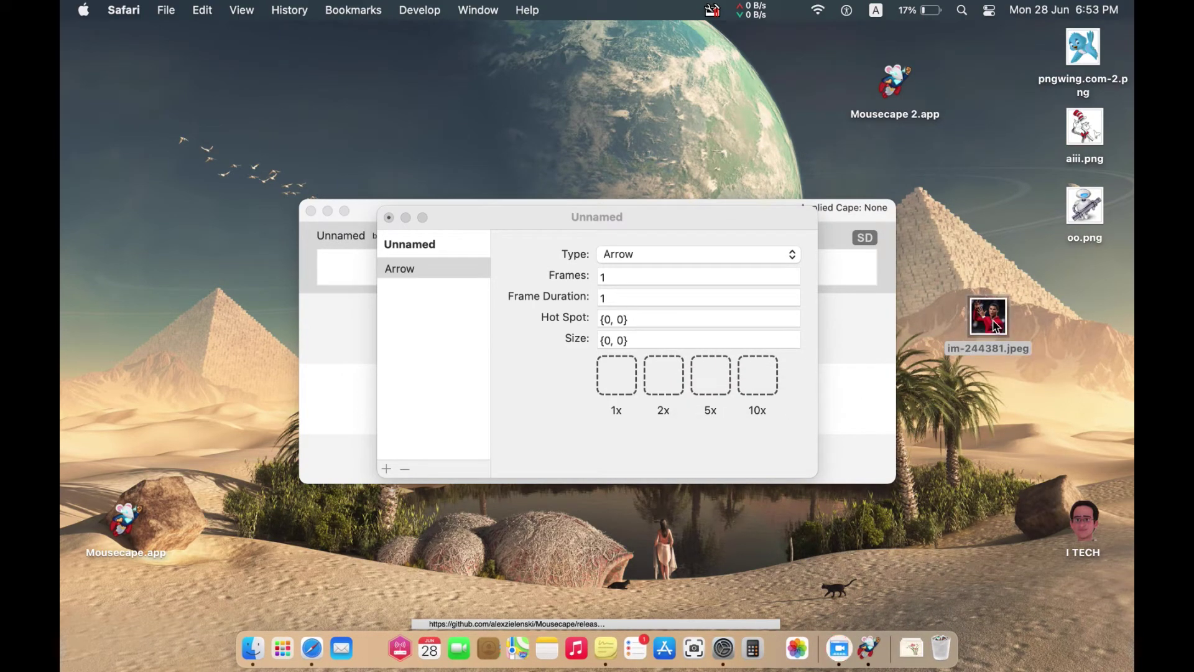
Step: Open im-244381.jpeg in Preview and widen its window to the full screen width
right_click(992, 321)
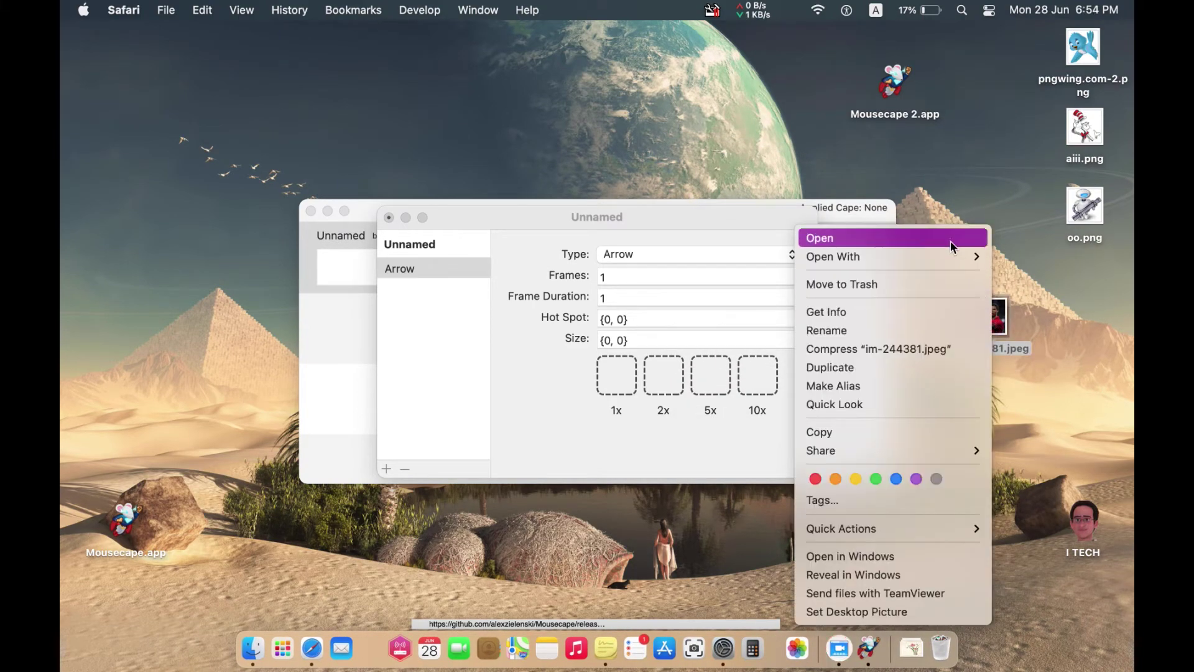
mouse_move(950, 253)
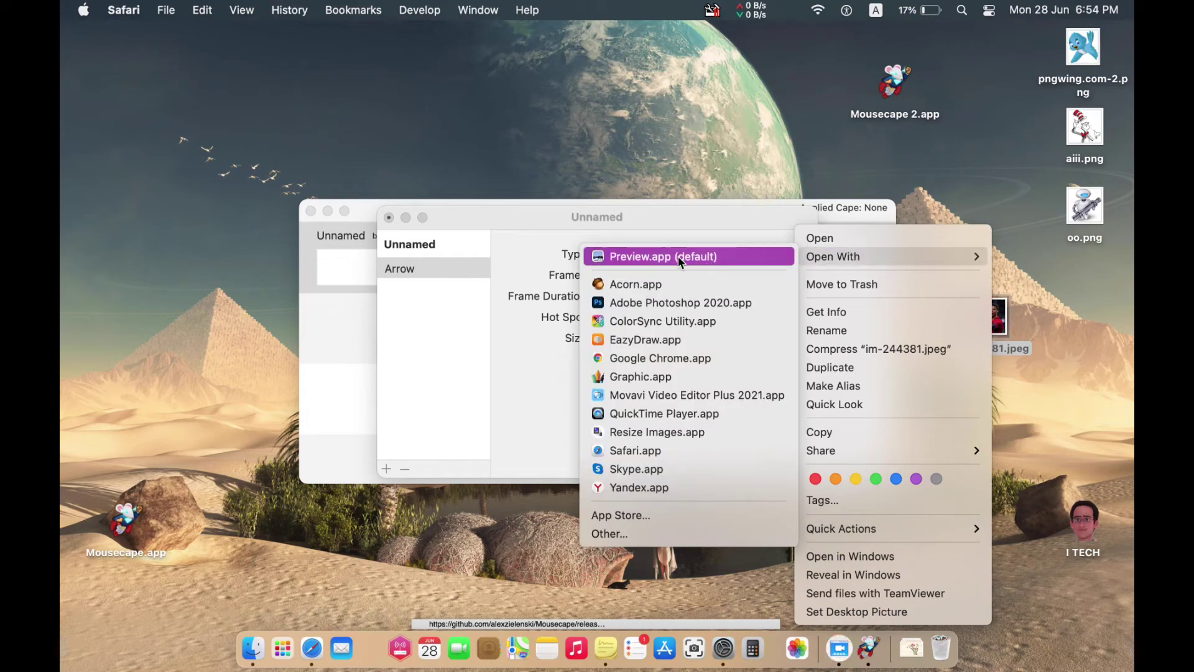
left_click(657, 262)
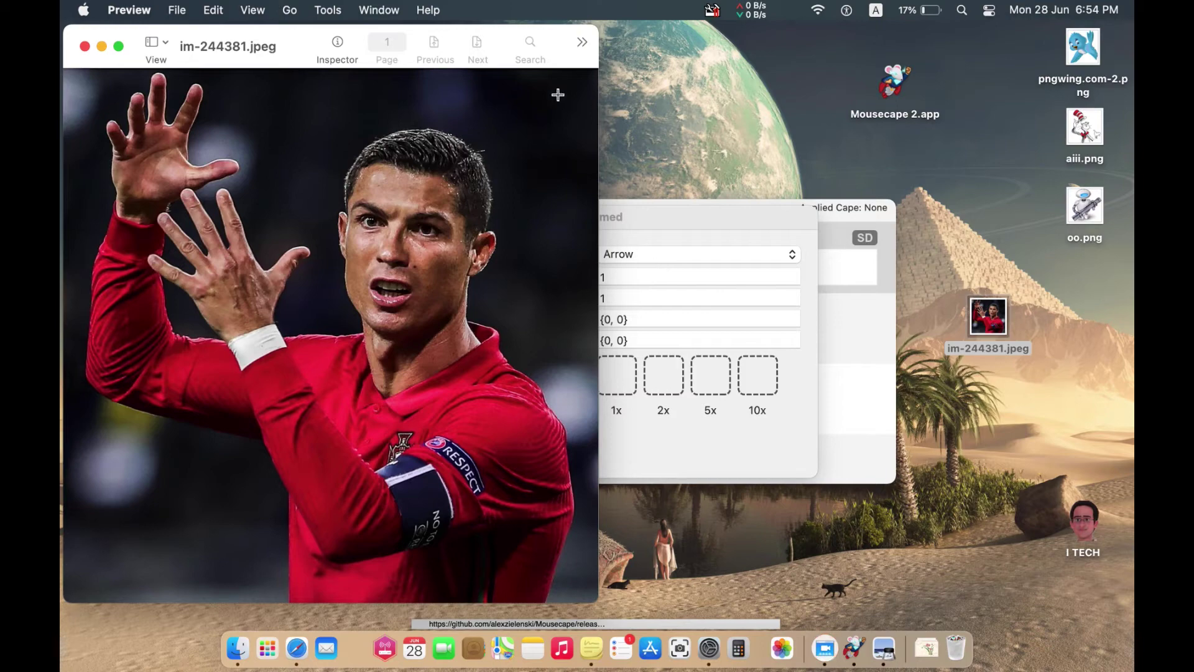
left_click_drag(596, 41, 1130, 38)
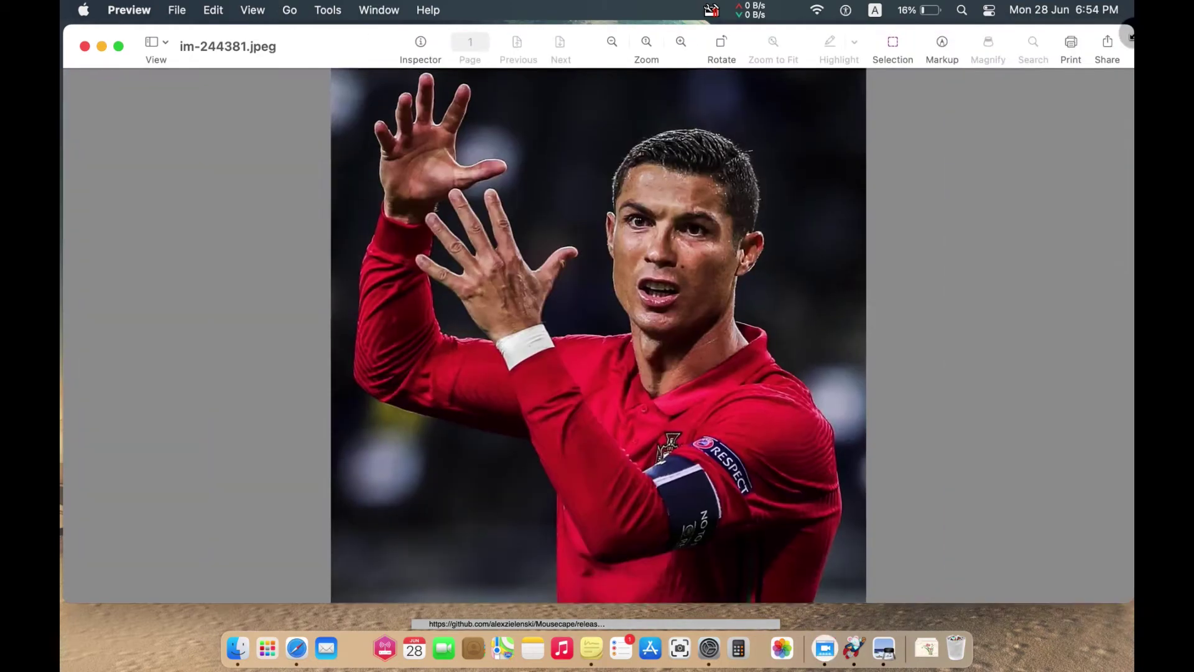
Step: Select the dark background around Ronaldo with the Instant Alpha markup tool and delete it, converting the image to PNG
left_click(933, 66)
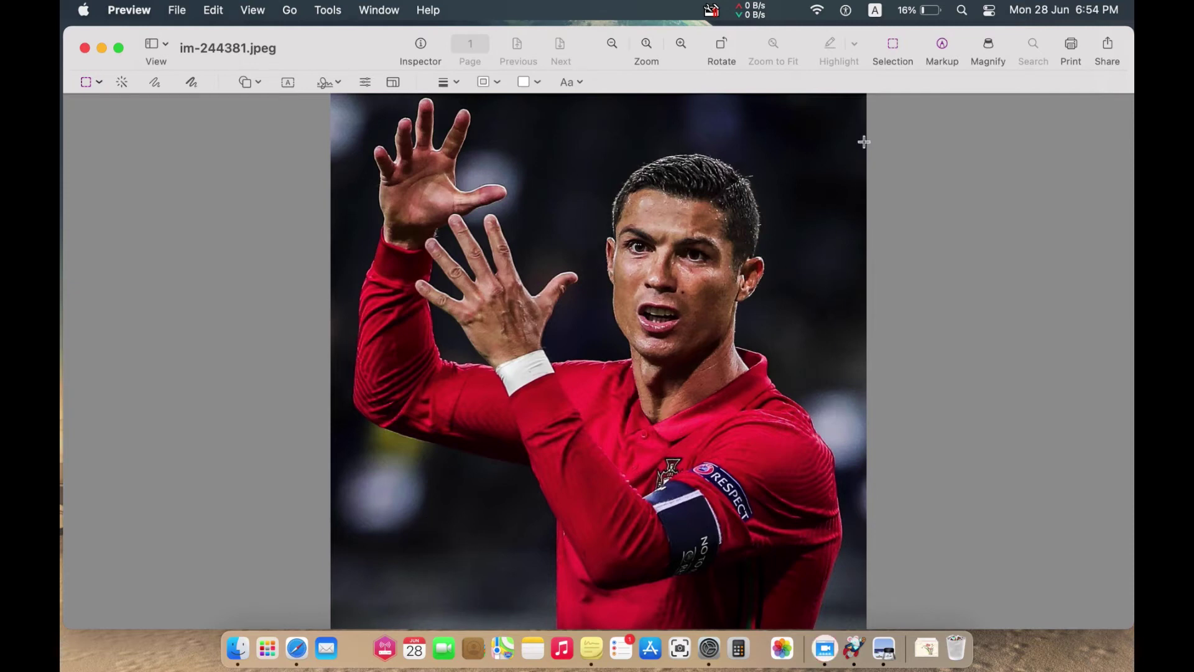
left_click(946, 42)
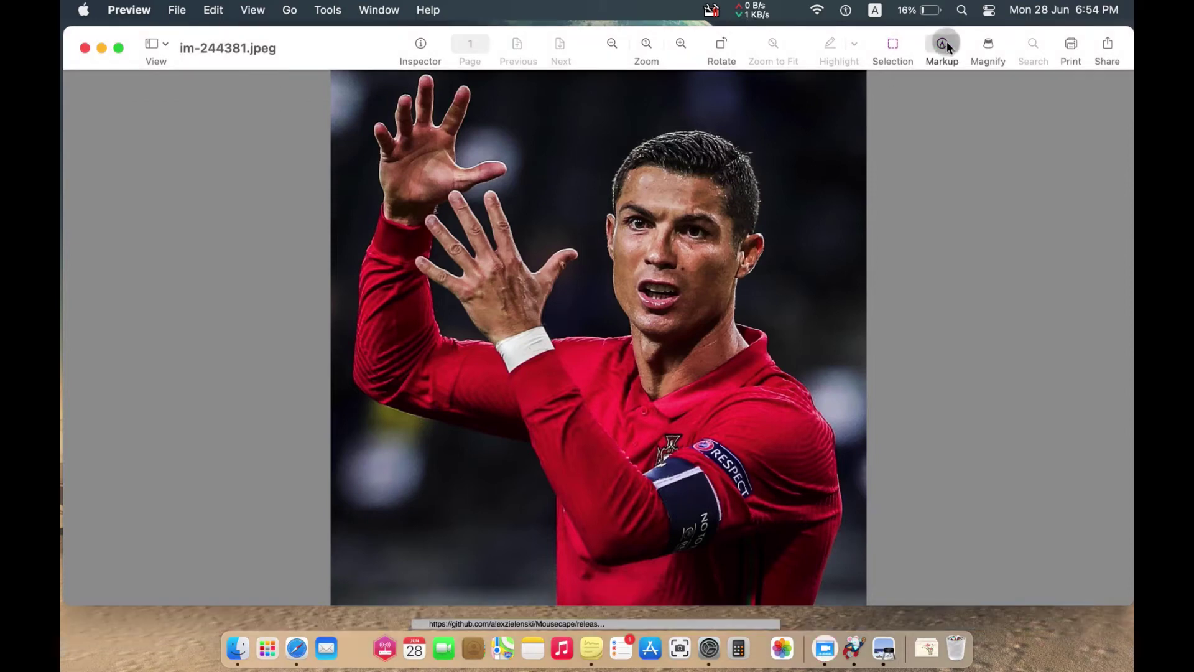
left_click(941, 43)
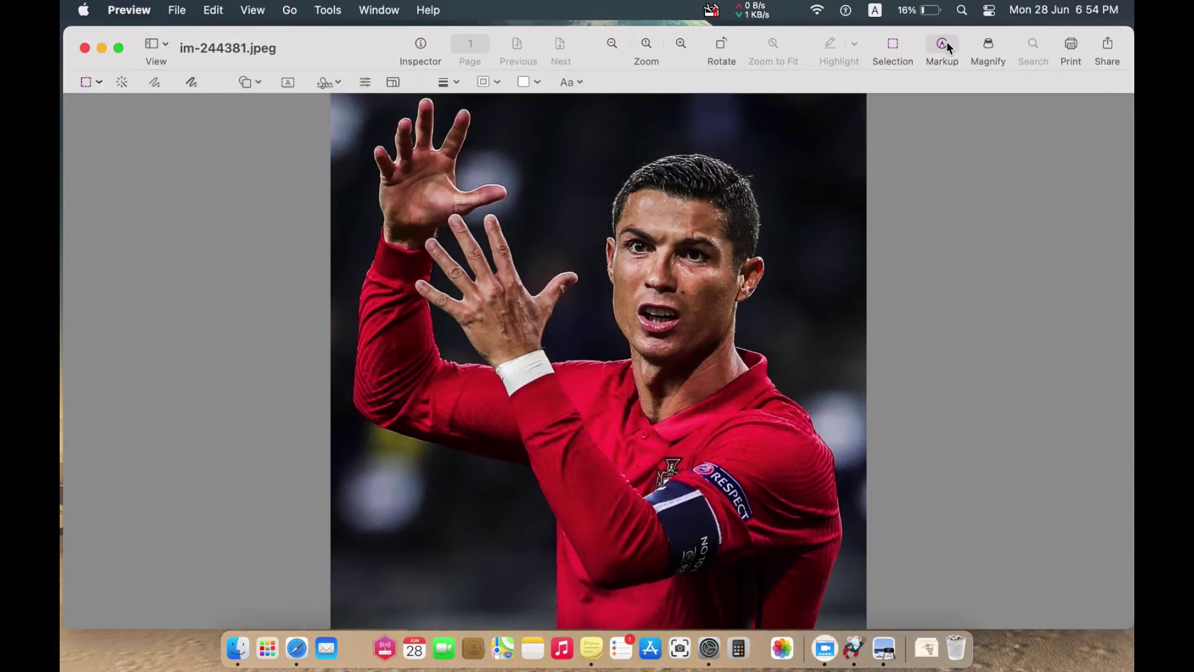
left_click(122, 84)
left_click_drag(830, 121, 830, 137)
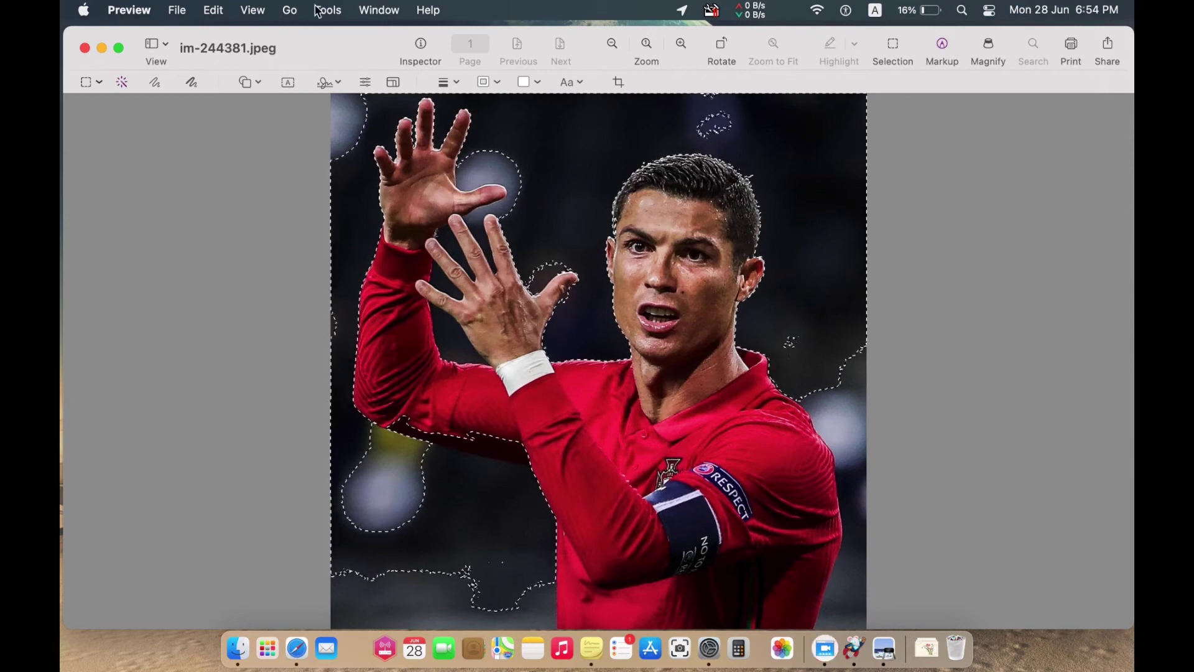
left_click(217, 7)
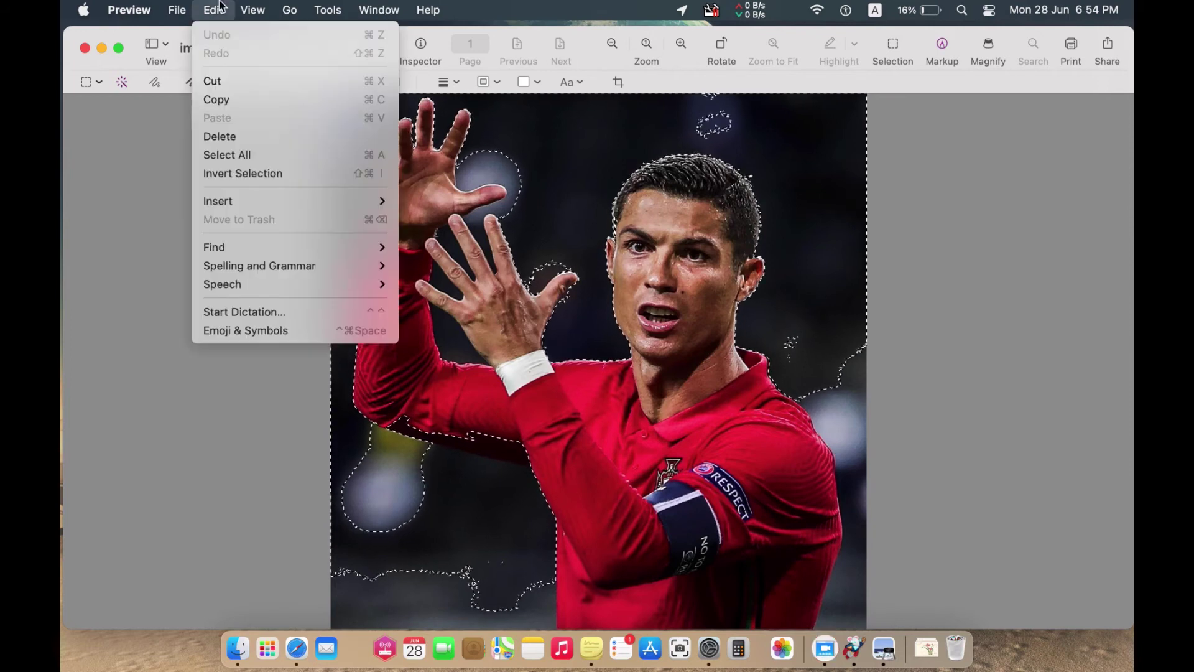
left_click(225, 137)
left_click(661, 407)
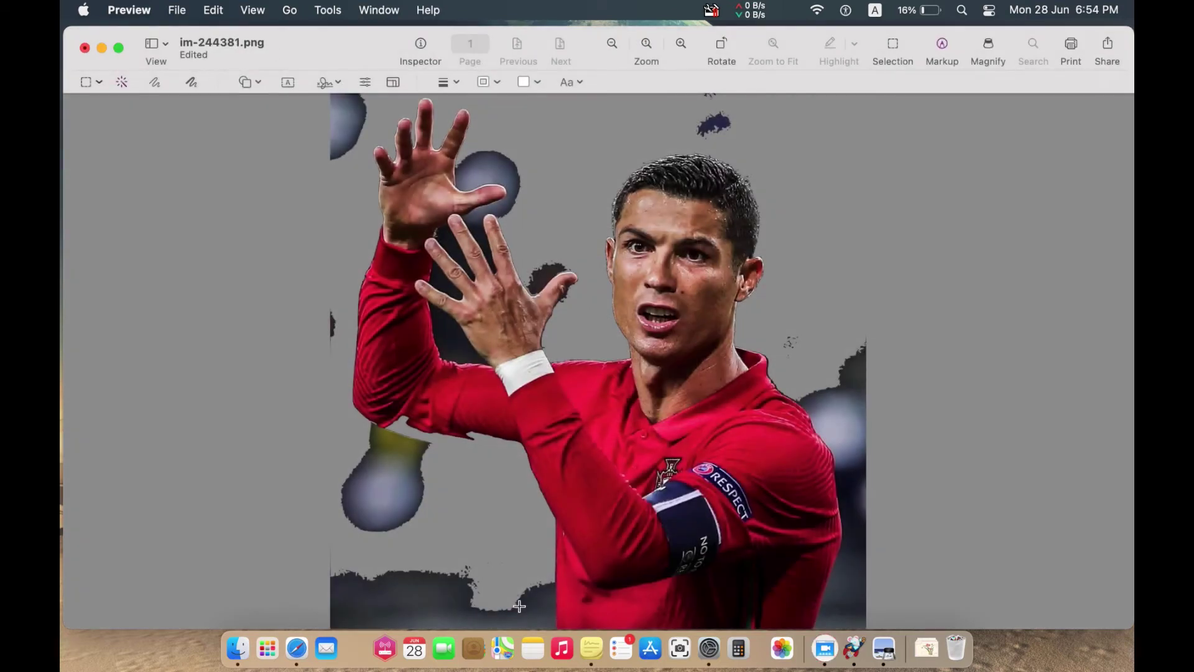
Step: Delete the dark band below the arms, the light spot under the raised elbow and the upper-left corner spot with Instant Alpha
left_click_drag(398, 600, 416, 602)
key("BackSpace")
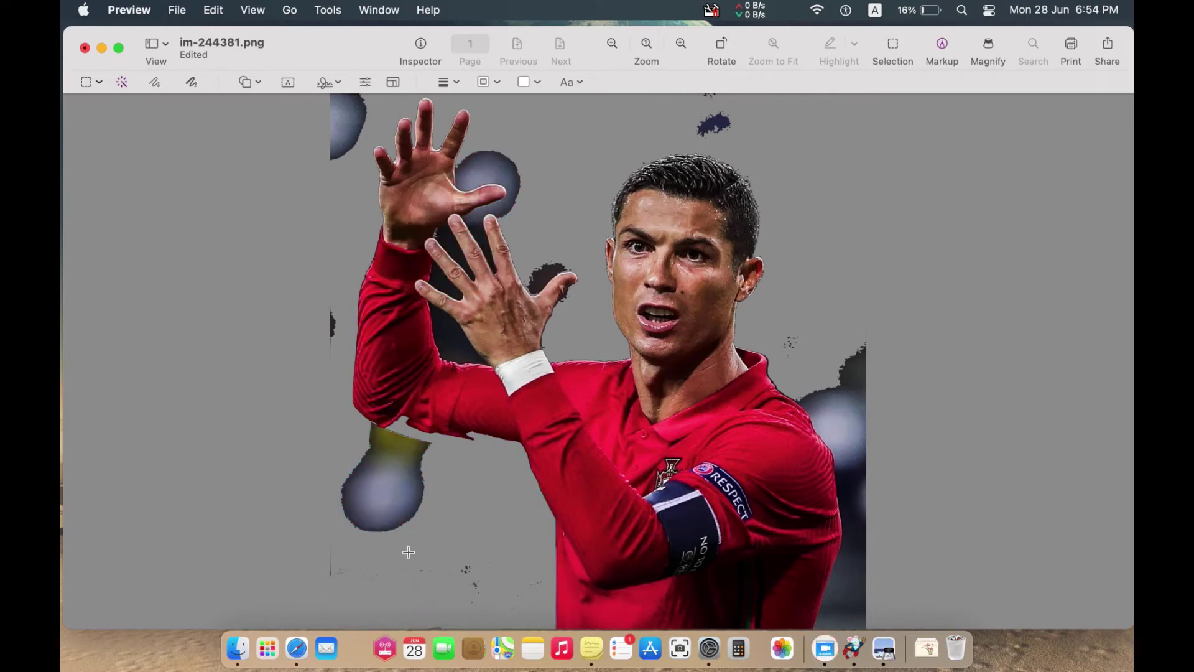
left_click_drag(393, 501, 393, 501)
key("BackSpace")
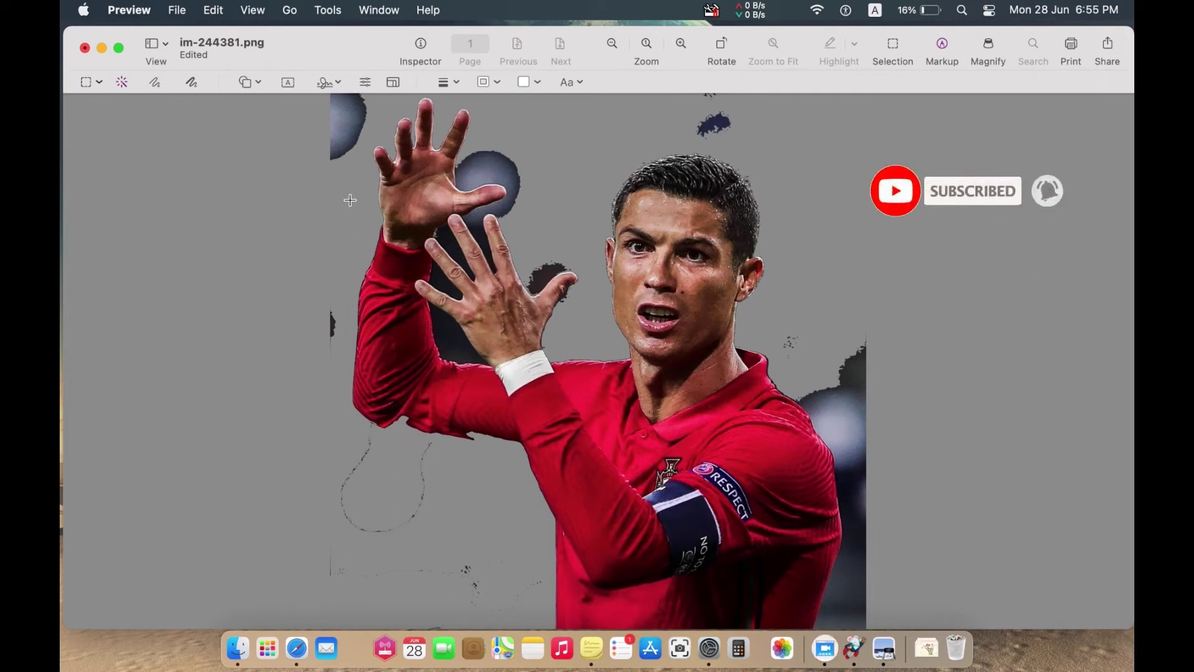
left_click_drag(343, 97, 345, 134)
key("BackSpace")
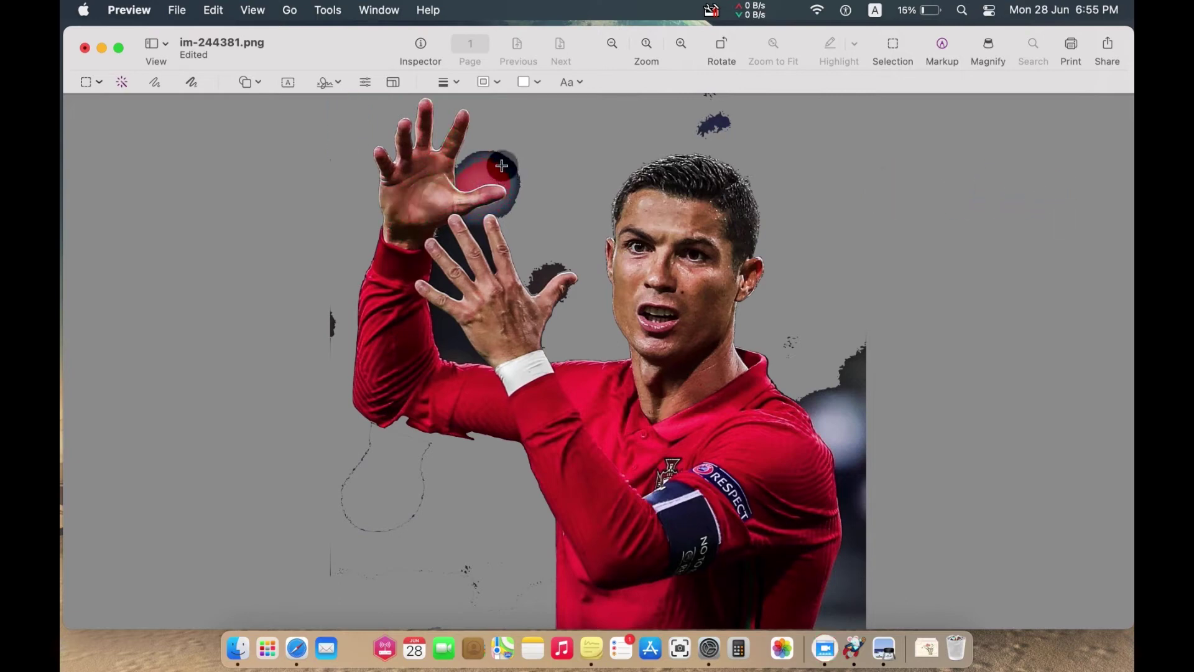
Step: Delete the background patches beside both hands and between the arms with Instant Alpha
key("BackSpace")
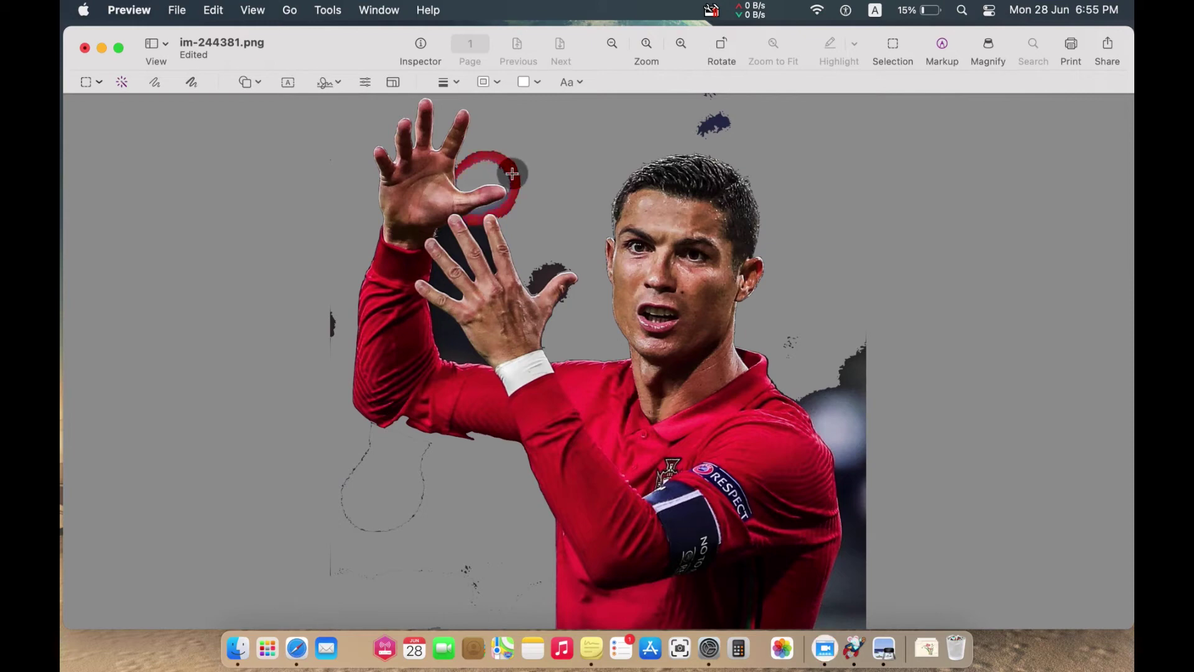
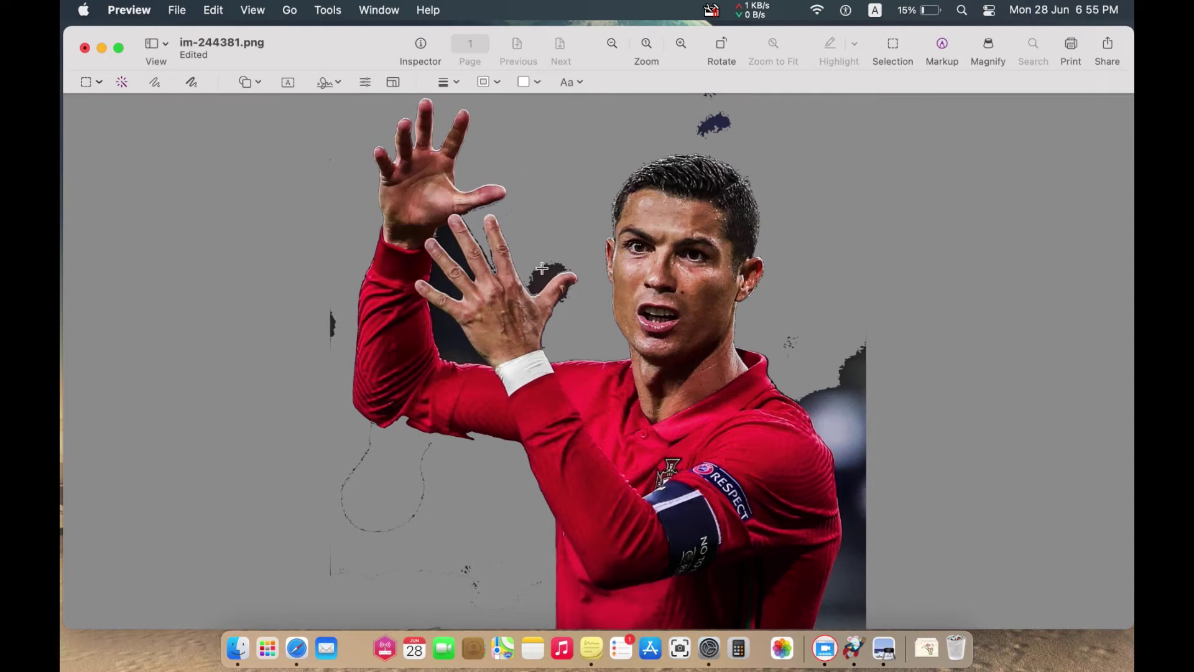
left_click_drag(544, 276, 554, 272)
key("BackSpace")
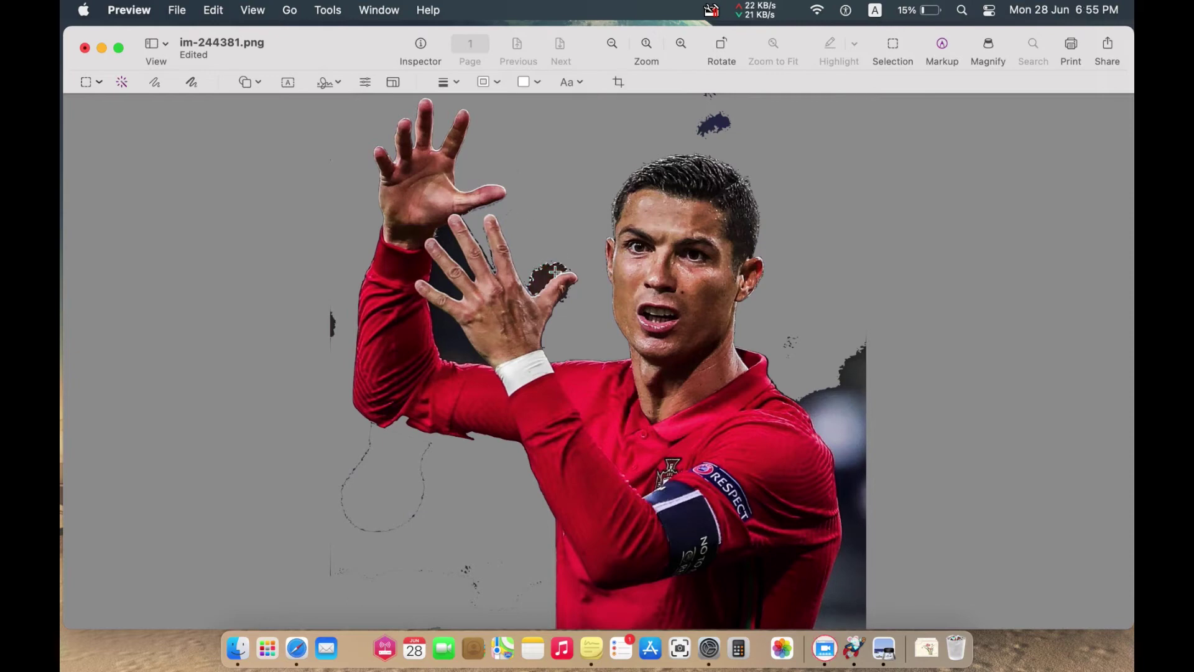
left_click_drag(443, 330, 450, 344)
left_click_drag(446, 284, 445, 284)
key("BackSpace")
left_click_drag(452, 242, 453, 243)
key("BackSpace")
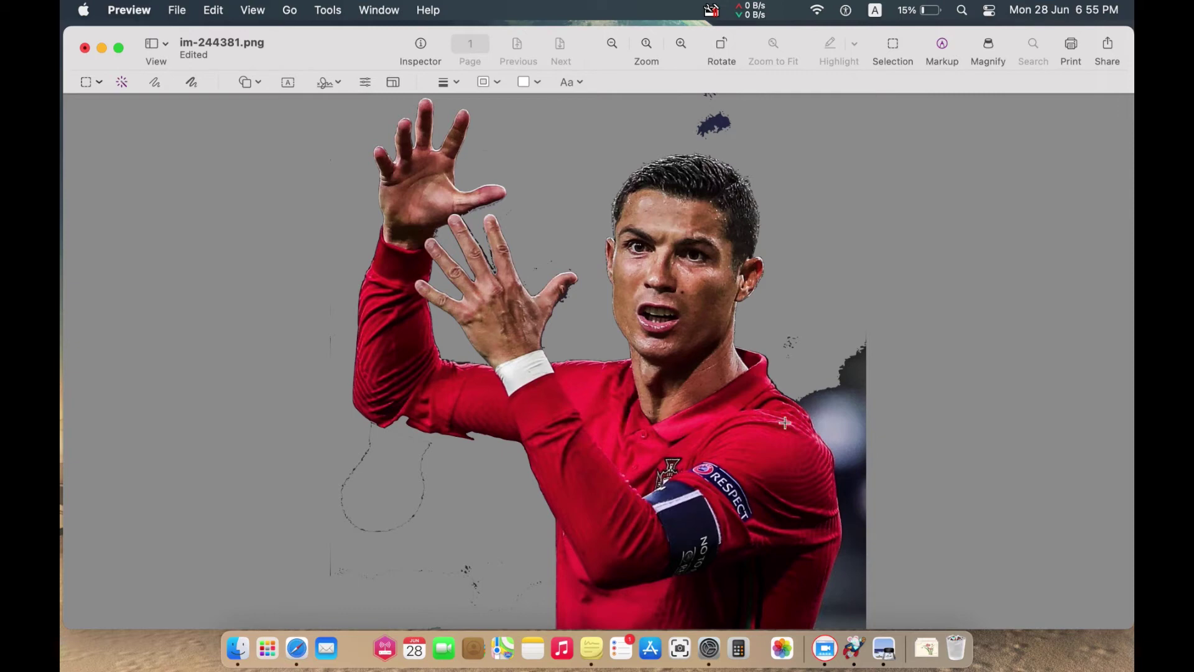
Step: Delete the blue patch above Ronaldo's head and the dark and light background beside his armband shoulder with Instant Alpha
left_click_drag(722, 116, 723, 117)
key("Delete")
left_click_drag(854, 377, 853, 410)
key("Delete")
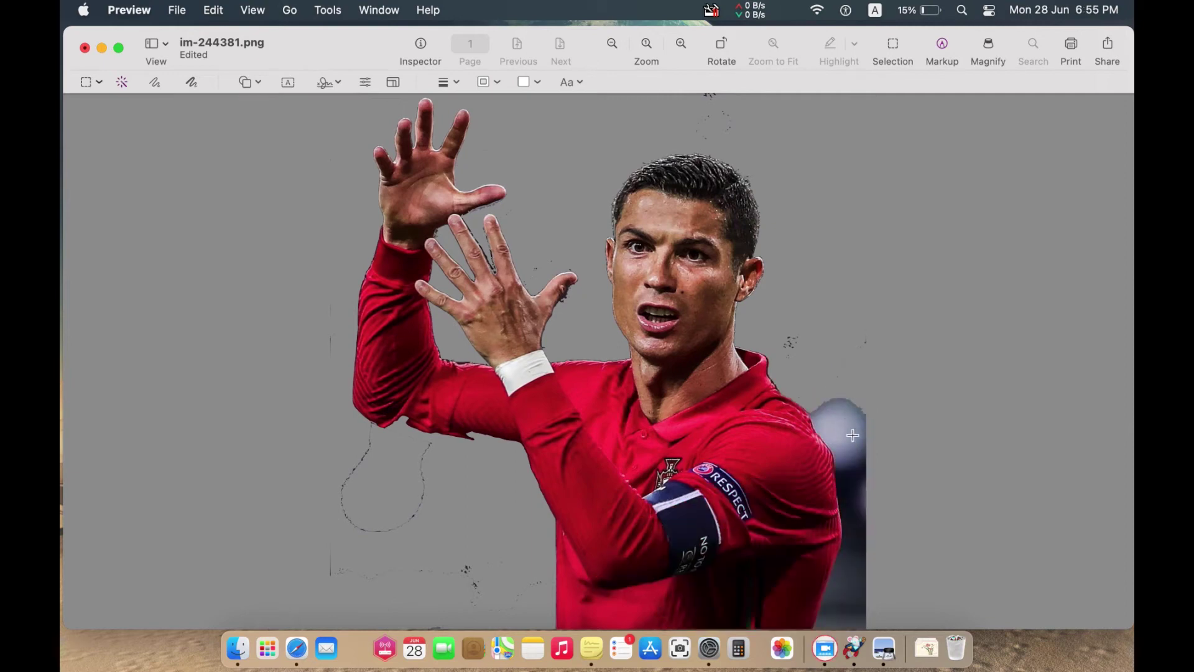
left_click_drag(853, 480, 852, 527)
key("Delete")
left_click_drag(838, 434, 846, 464)
key("Delete")
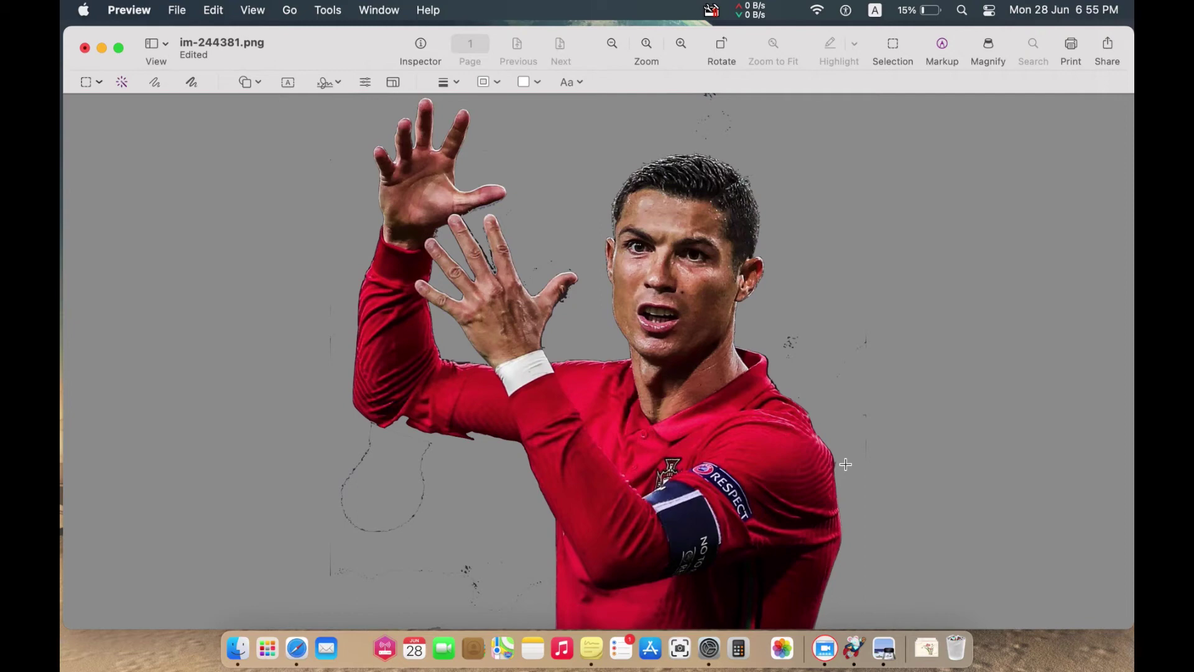
left_click_drag(718, 110, 697, 130)
Step: Erase the leftover outline and specks below the raised elbow with a rectangular selection kept clear of the sleeve
left_click(87, 84)
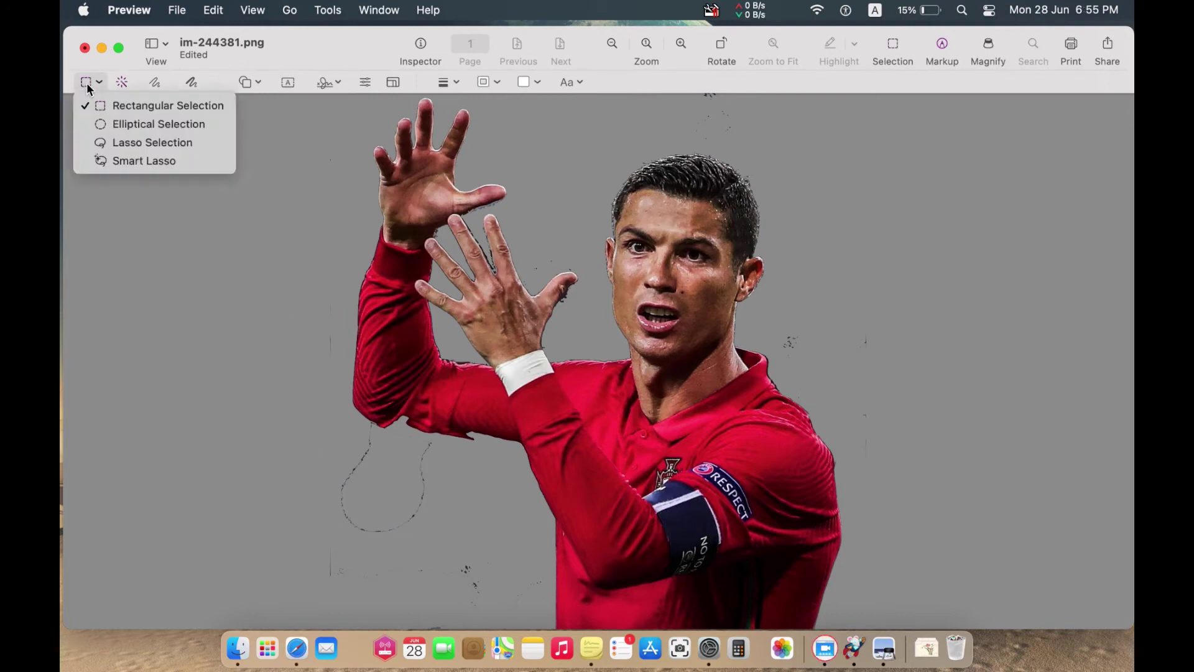
left_click(116, 104)
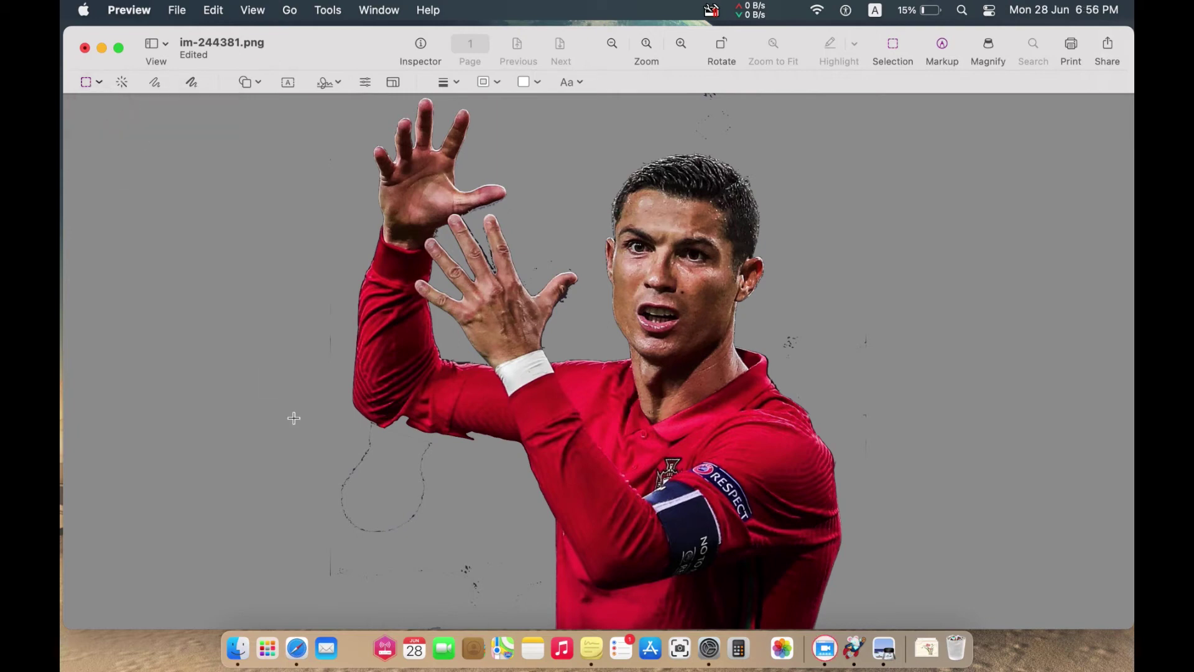
left_click_drag(271, 422, 512, 625)
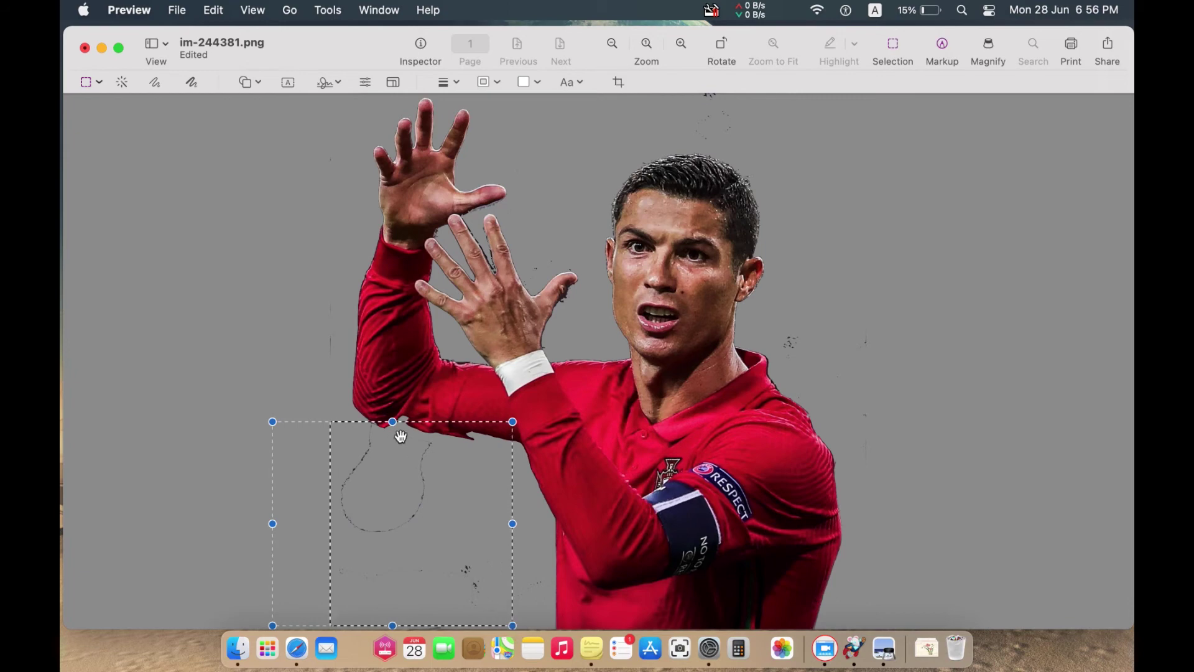
left_click_drag(392, 423, 393, 445)
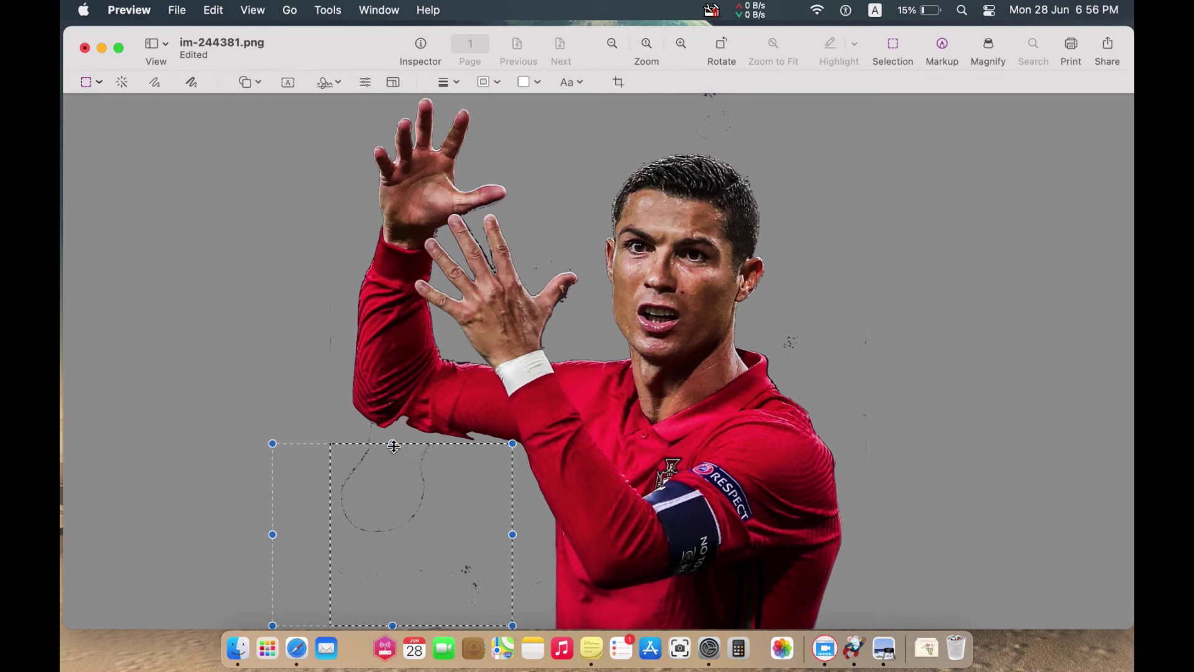
key("Delete")
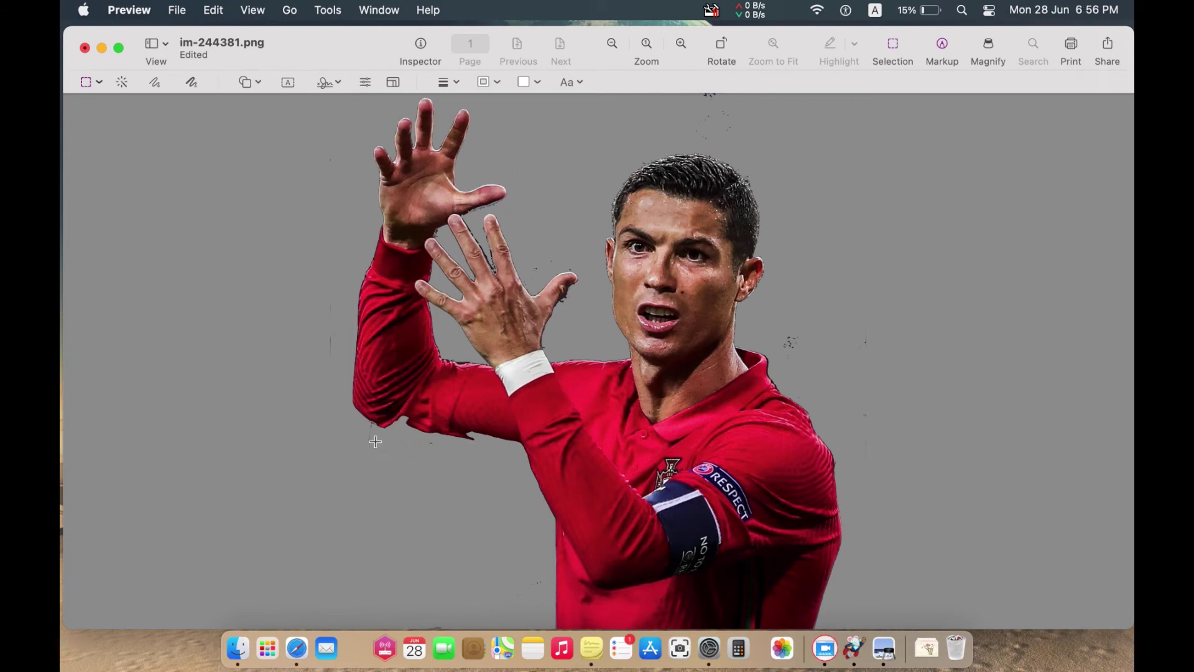
Step: Erase the remaining specks under the elbow, beside the raised arm and around the hands using rectangular selections
left_click_drag(308, 424, 418, 464)
key("Delete")
left_click_drag(275, 146, 352, 441)
key("Delete")
left_click_drag(332, 97, 393, 146)
key("Delete")
left_click_drag(509, 130, 606, 261)
key("Delete")
scroll(511, 229, "down", 5)
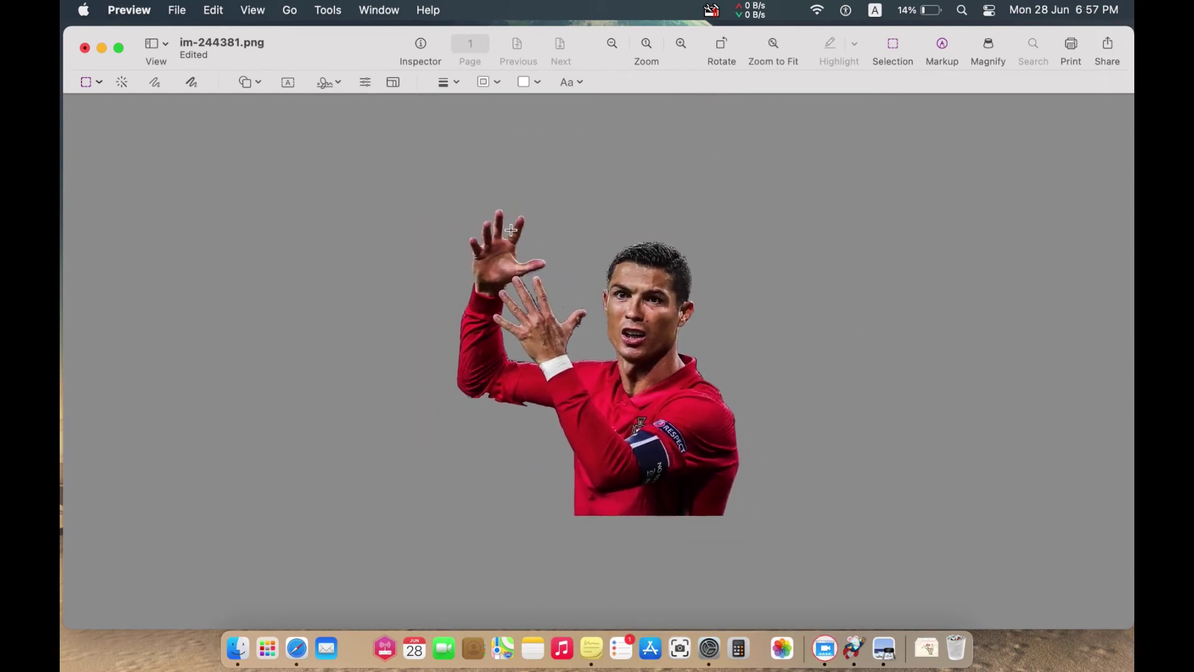
Step: Save the cut-out im-244381.png and close its window
left_click(177, 10)
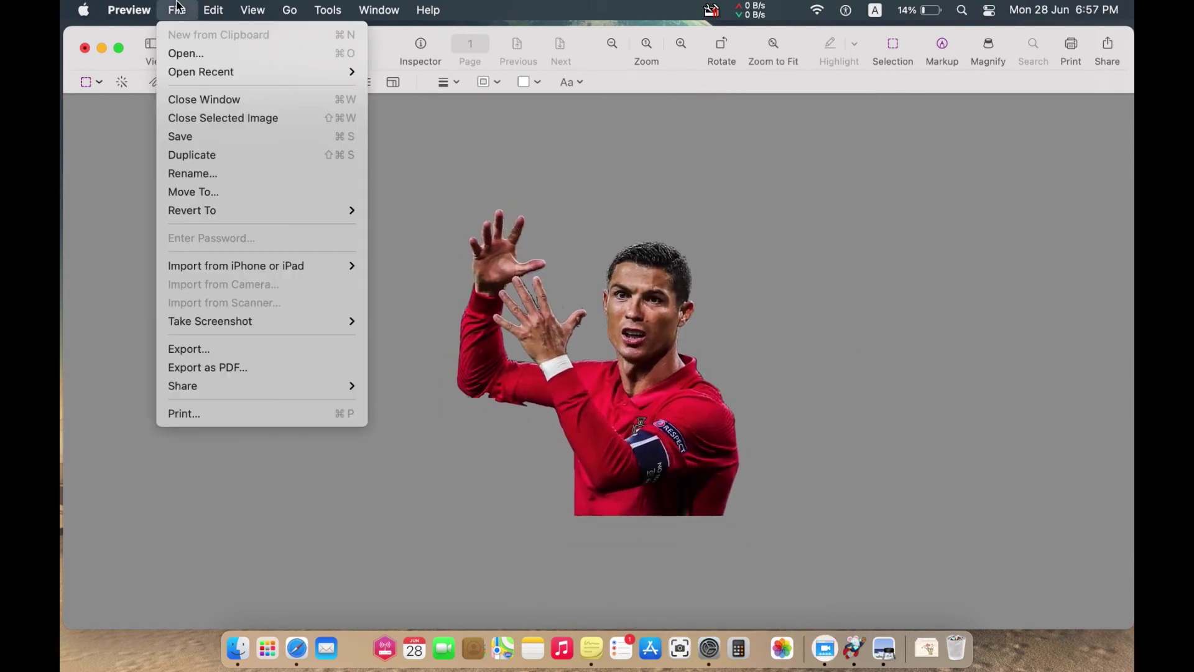
left_click(184, 142)
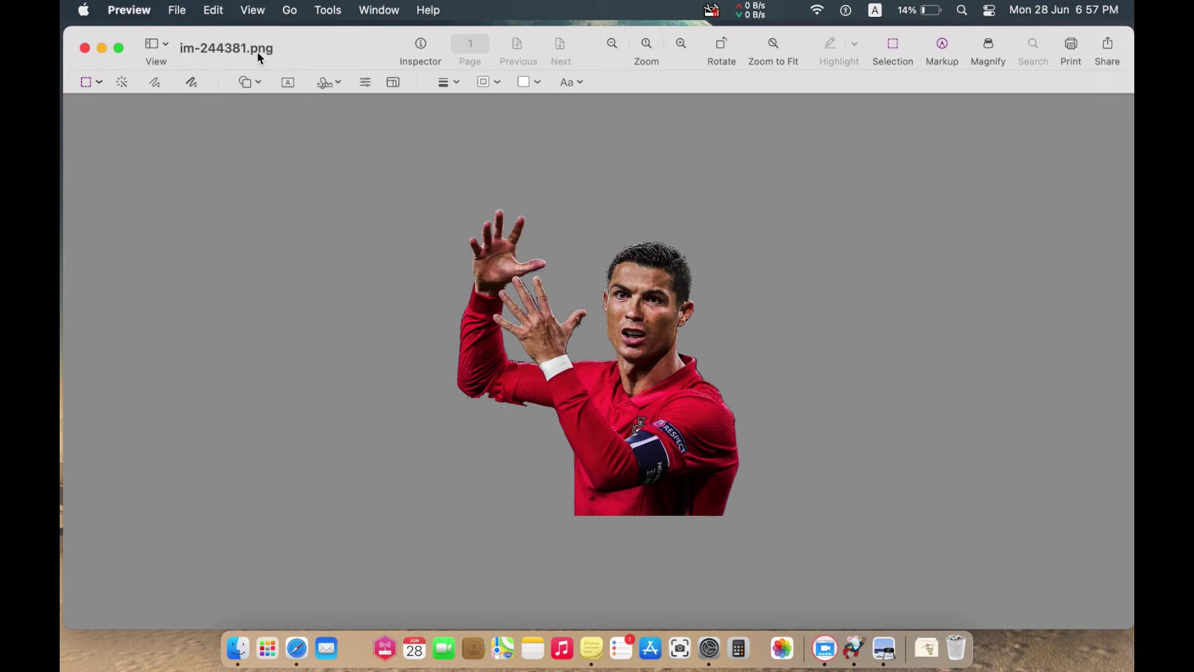
left_click(85, 47)
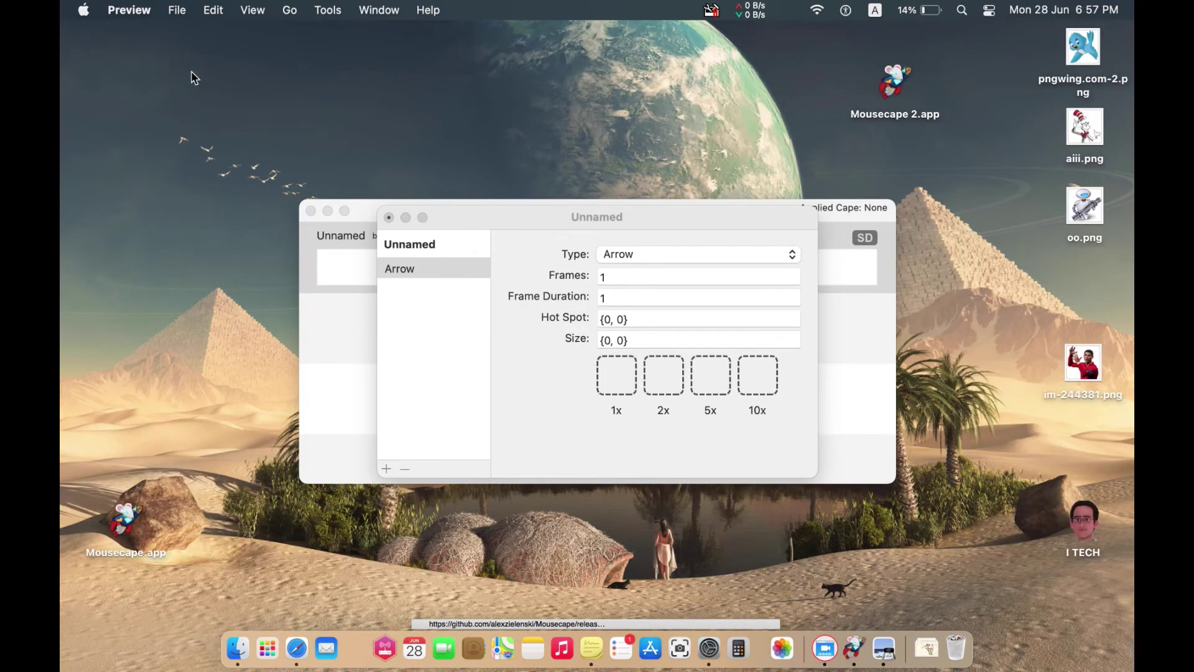
Step: In Mousecape, use im-244381.png as the Arrow cursor's 1x image, with size {280, 279} and hot spot {10, 10}
left_click(1042, 303)
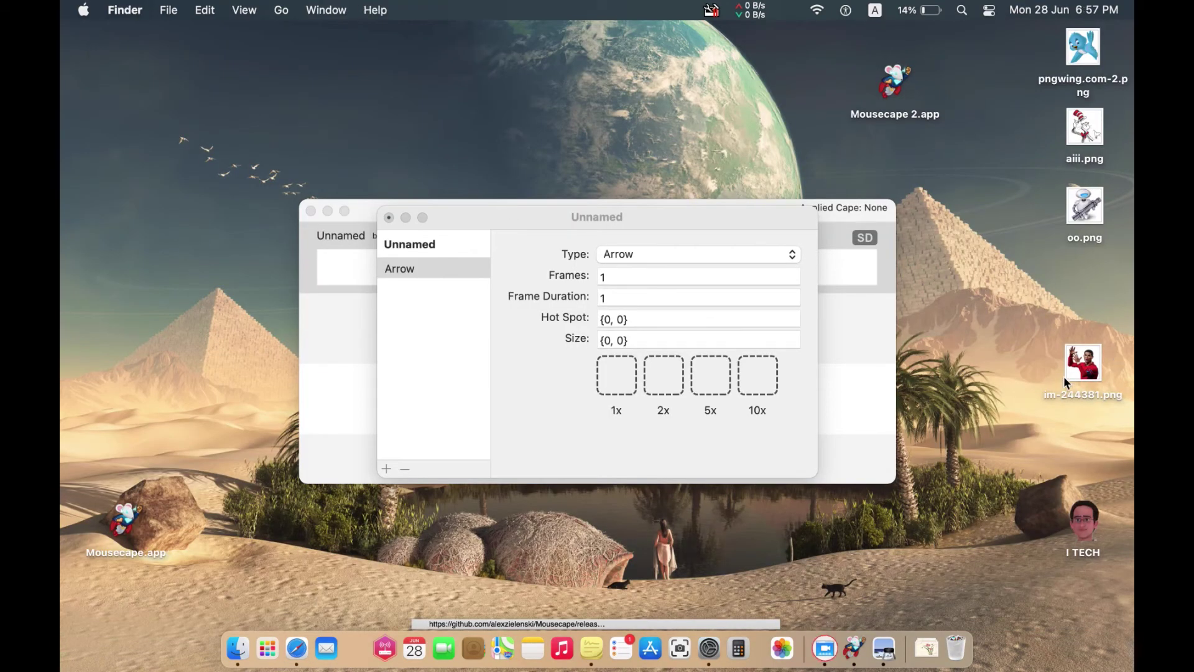
left_click_drag(1064, 378, 630, 387)
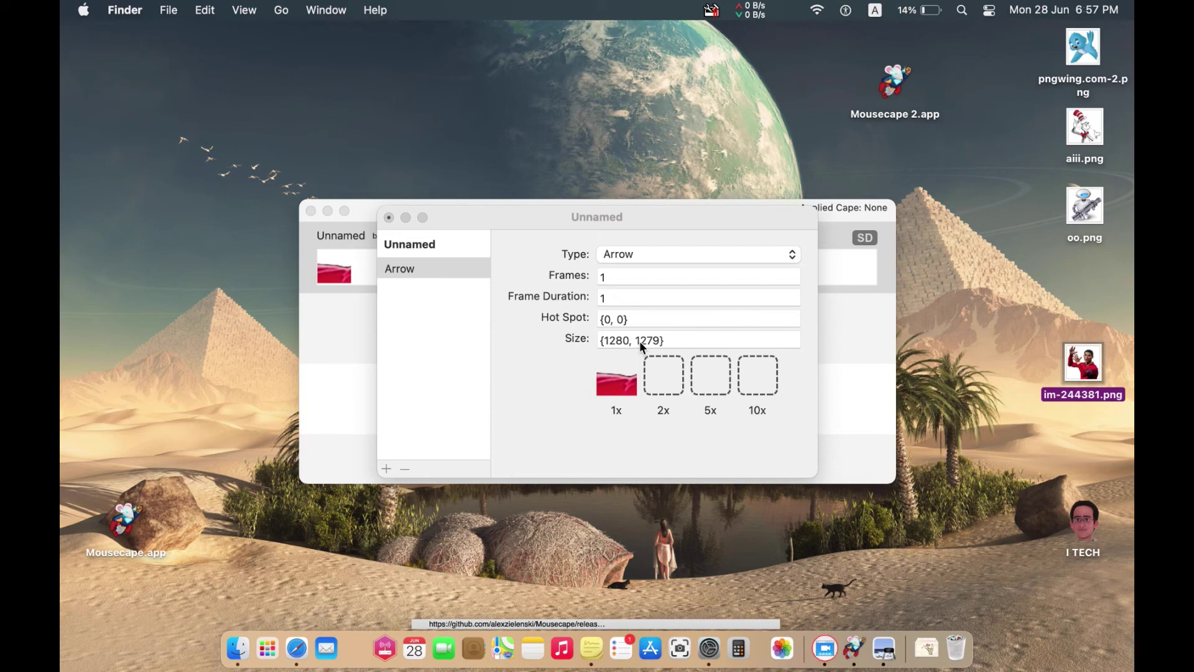
left_click(602, 340)
left_click(608, 339)
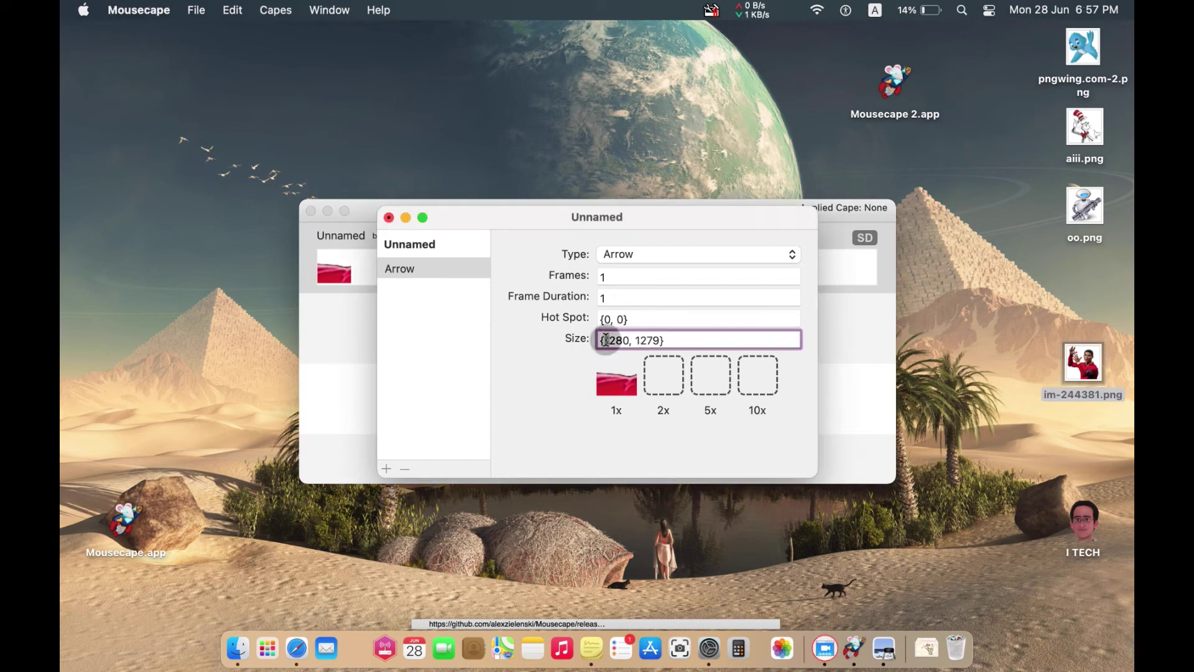
key("BackSpace")
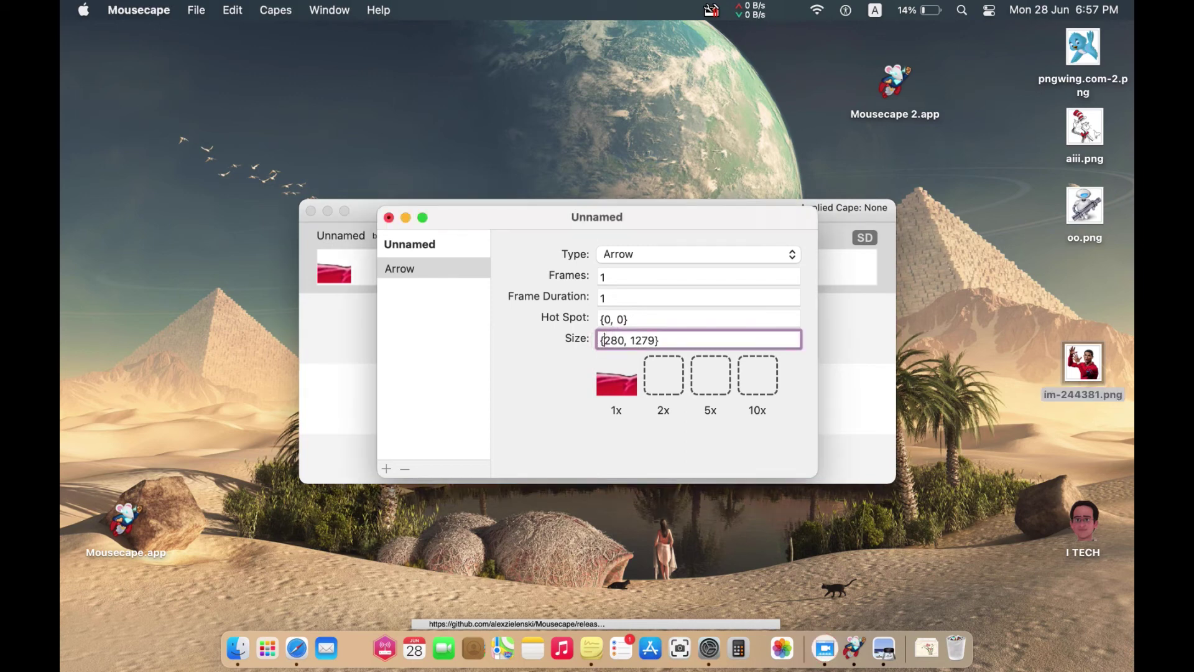
left_click(635, 340)
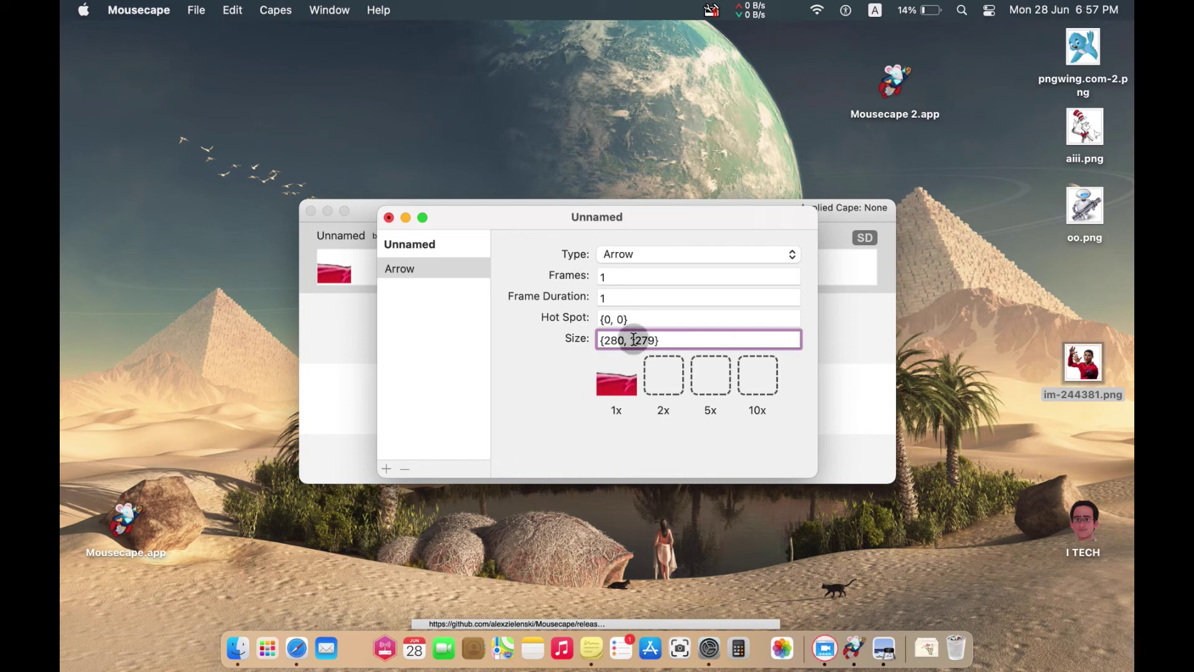
key("BackSpace")
left_click(607, 321)
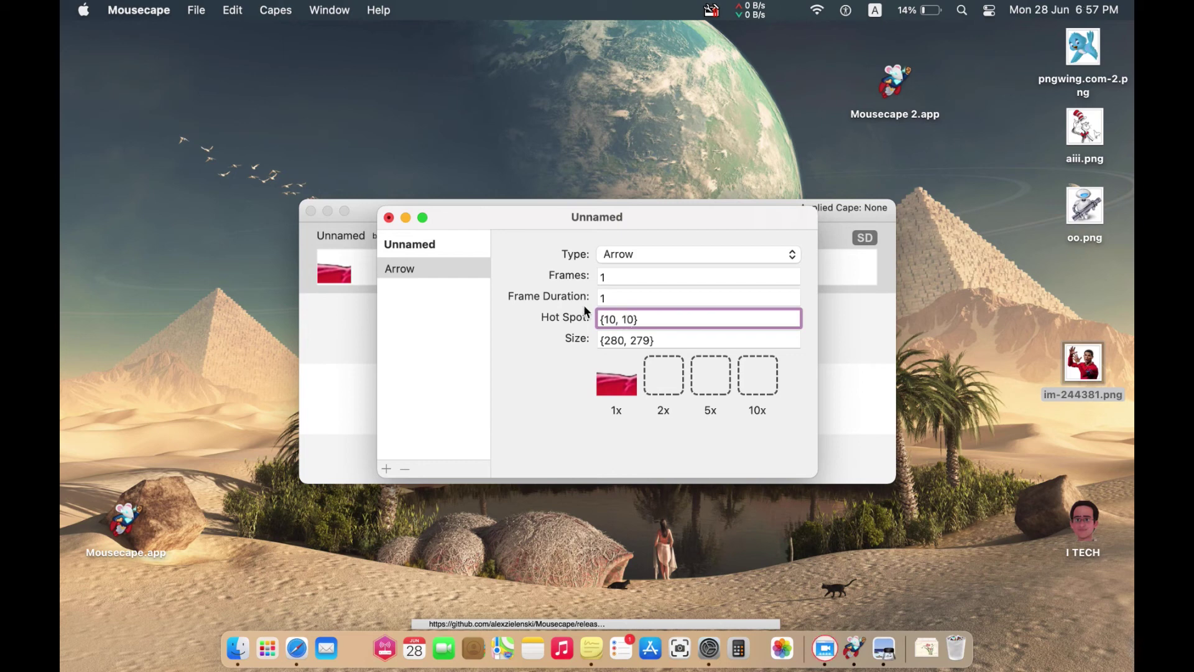
Step: Close the cape editor saving the changes, and apply the Unnamed cape
left_click(389, 218)
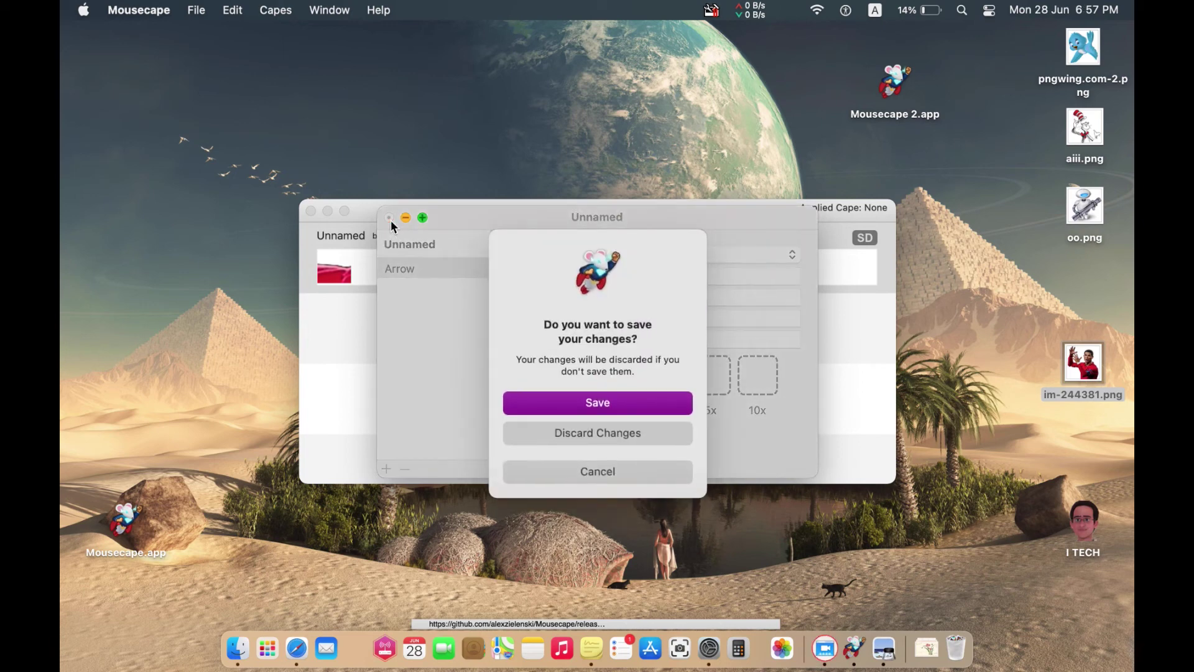
left_click(565, 401)
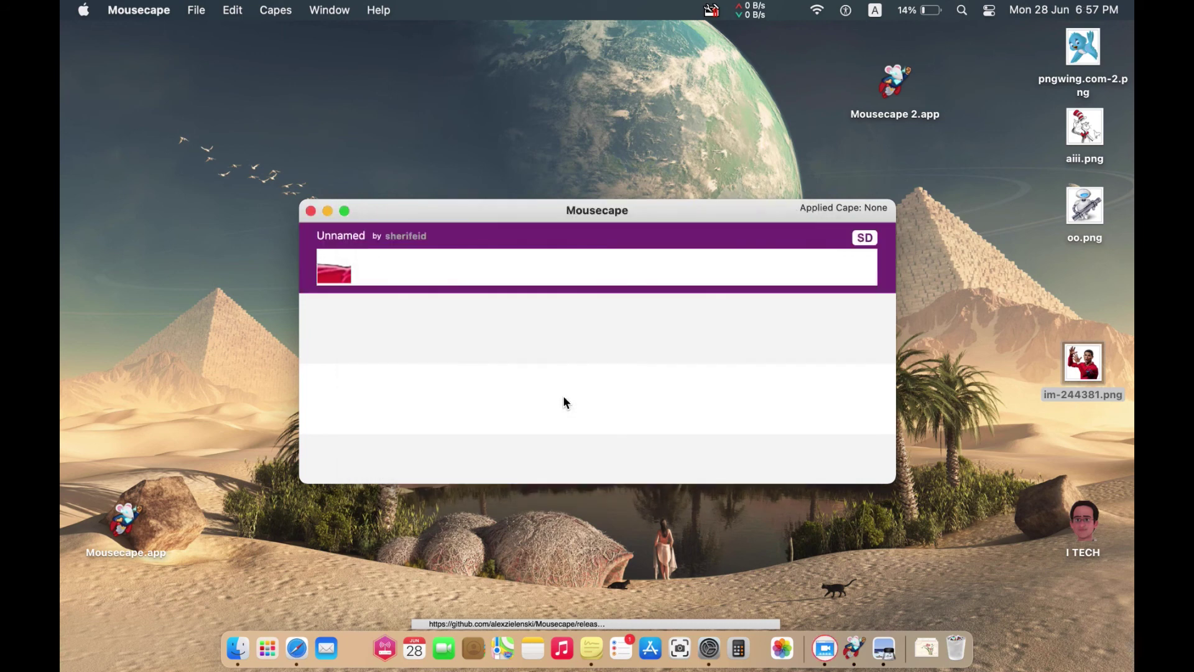
double_click(511, 243)
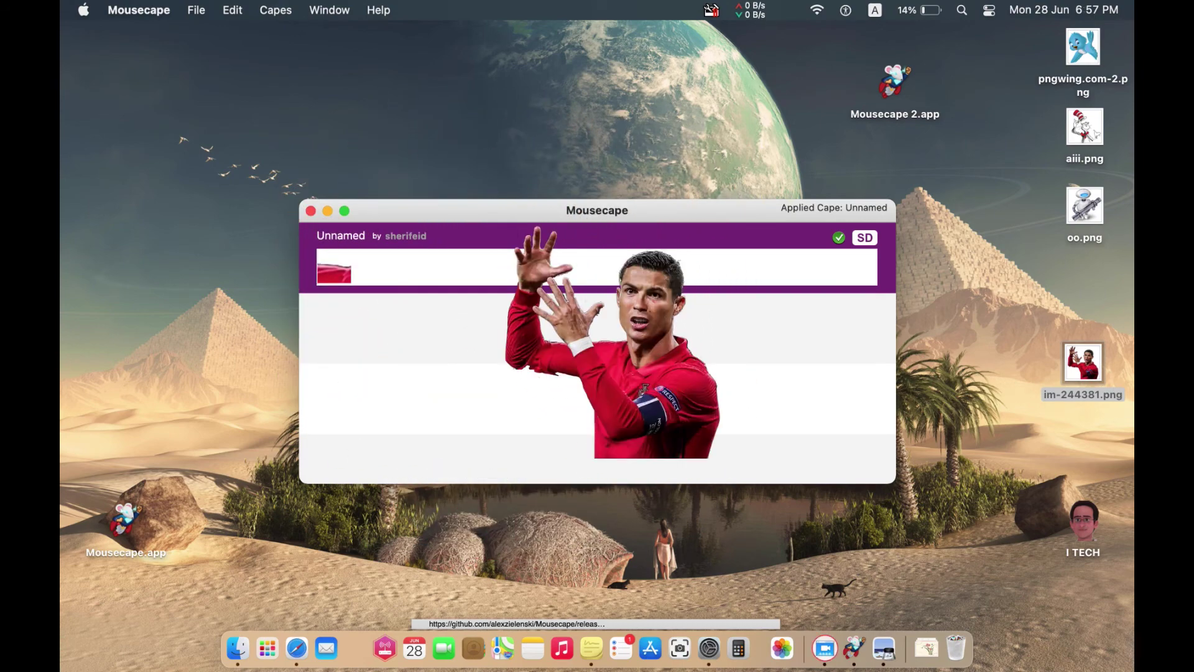
Step: Reopen the applied Unnamed cape for editing and reduce the size of its Arrow cursor
left_click(505, 227)
right_click(505, 229)
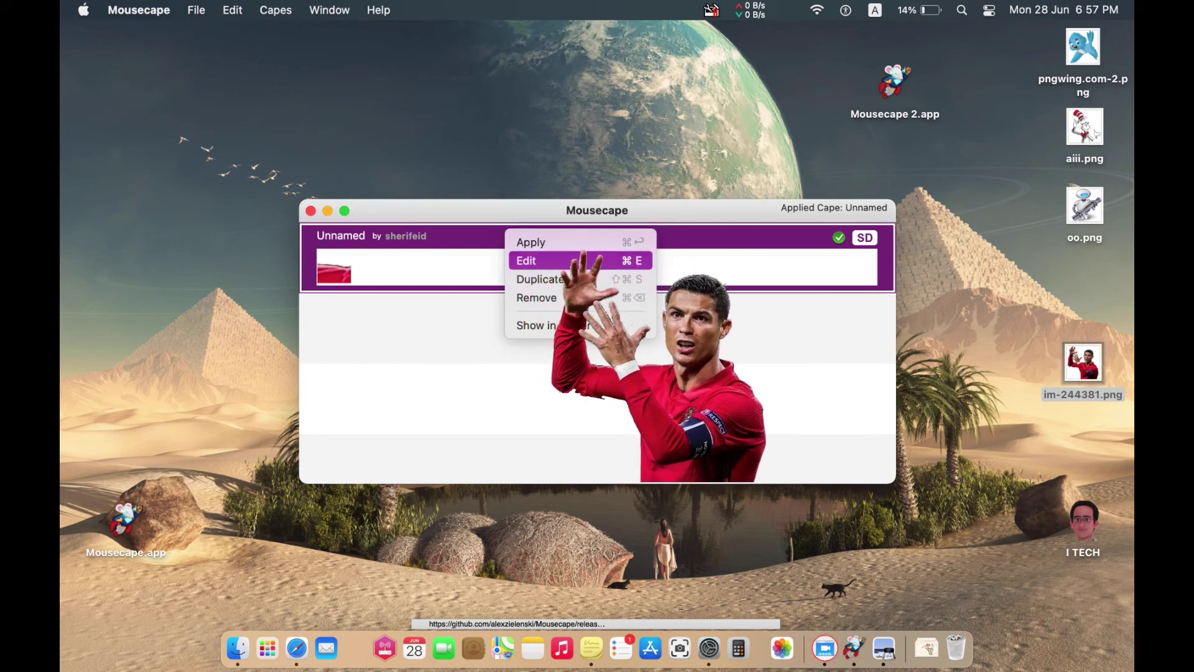
left_click(562, 260)
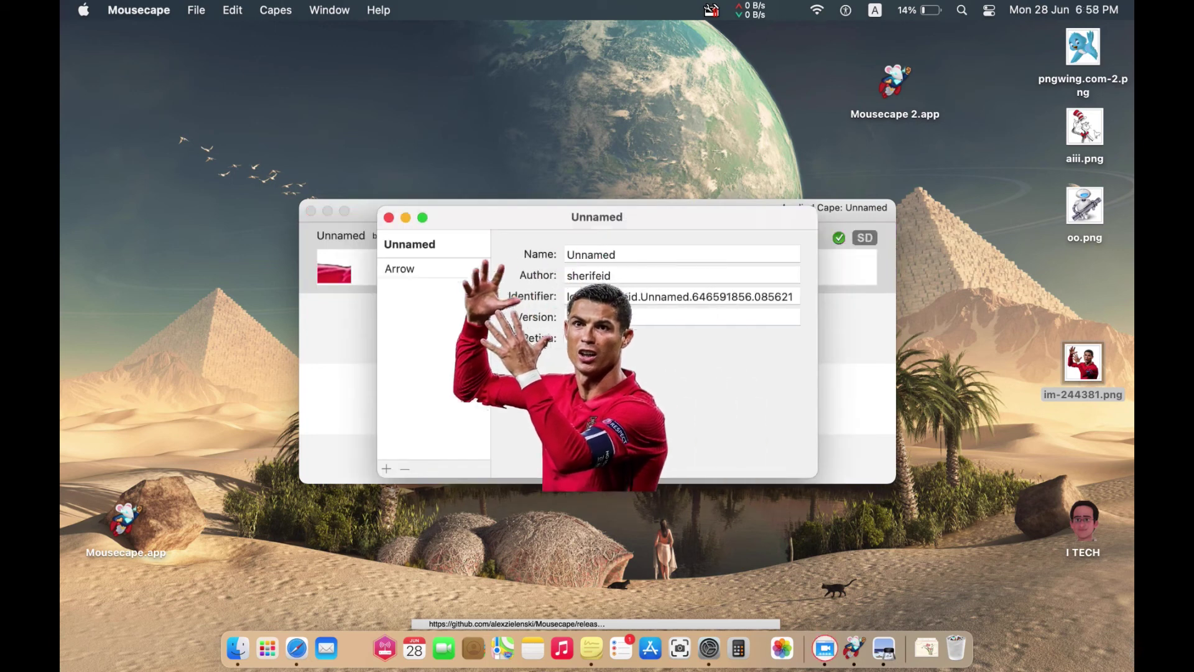
left_click(426, 267)
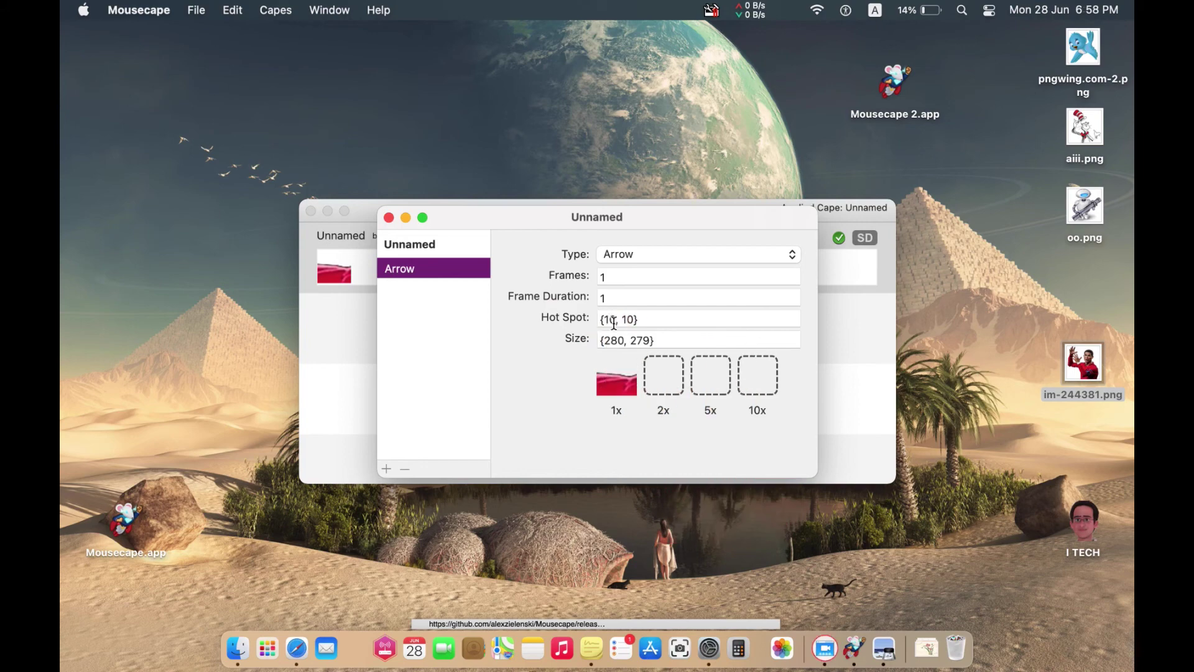
left_click(641, 340)
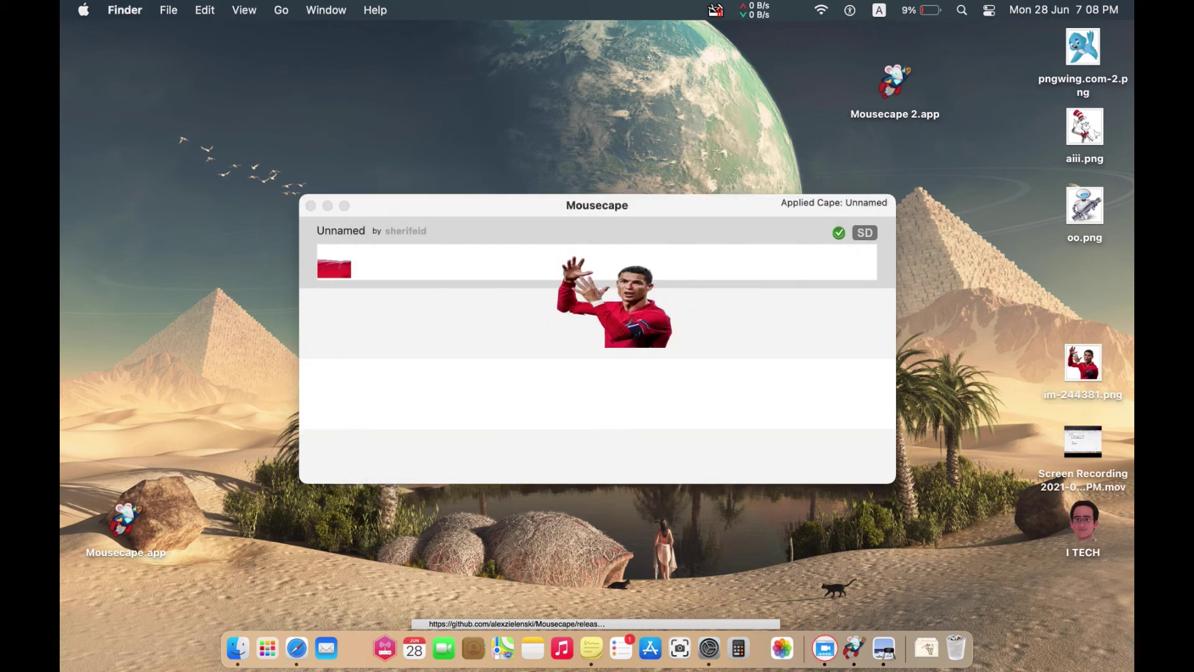
Step: Duplicate the Unnamed cape in the Mousecape library
left_click(562, 301)
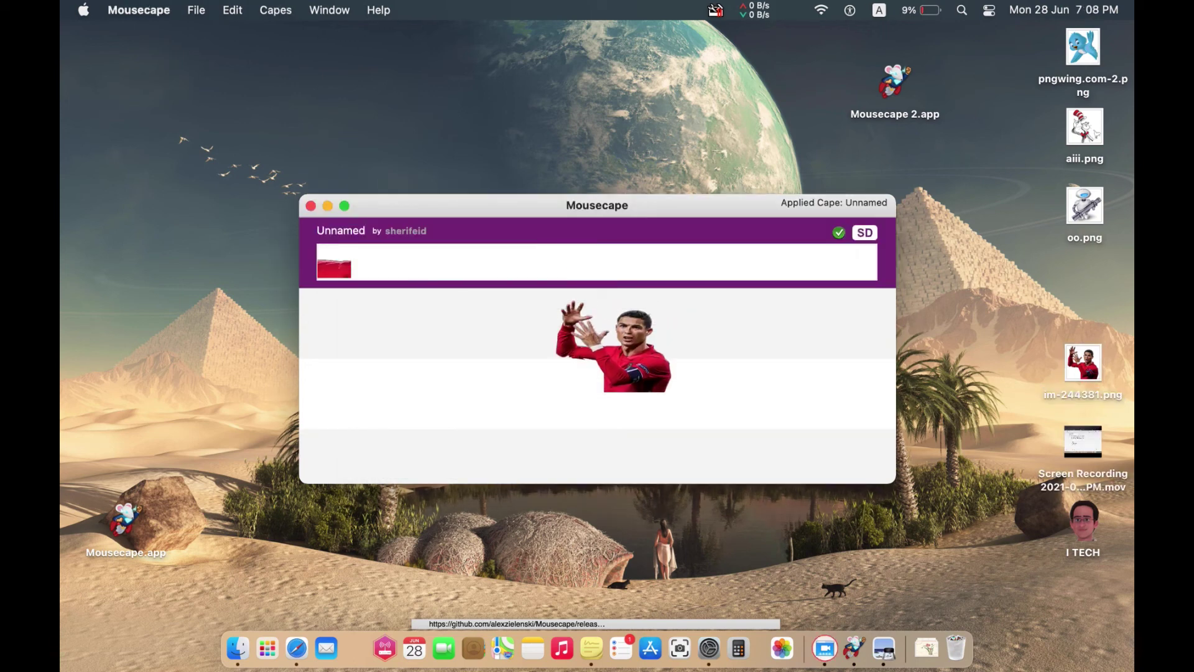
right_click(548, 227)
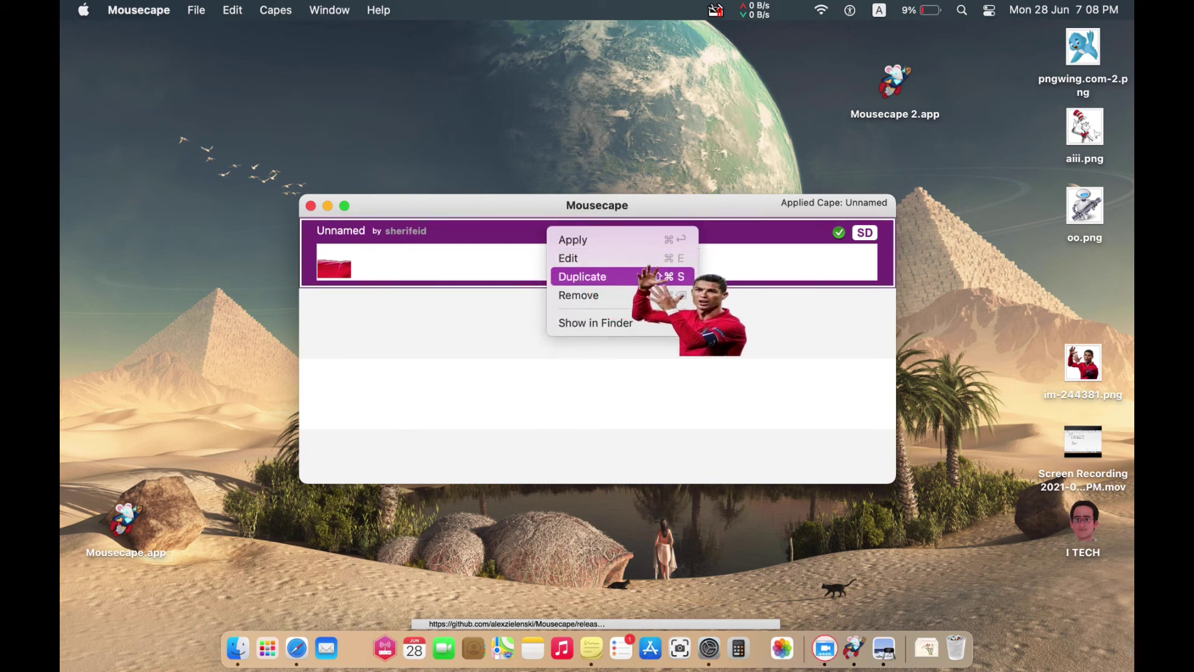
left_click(647, 276)
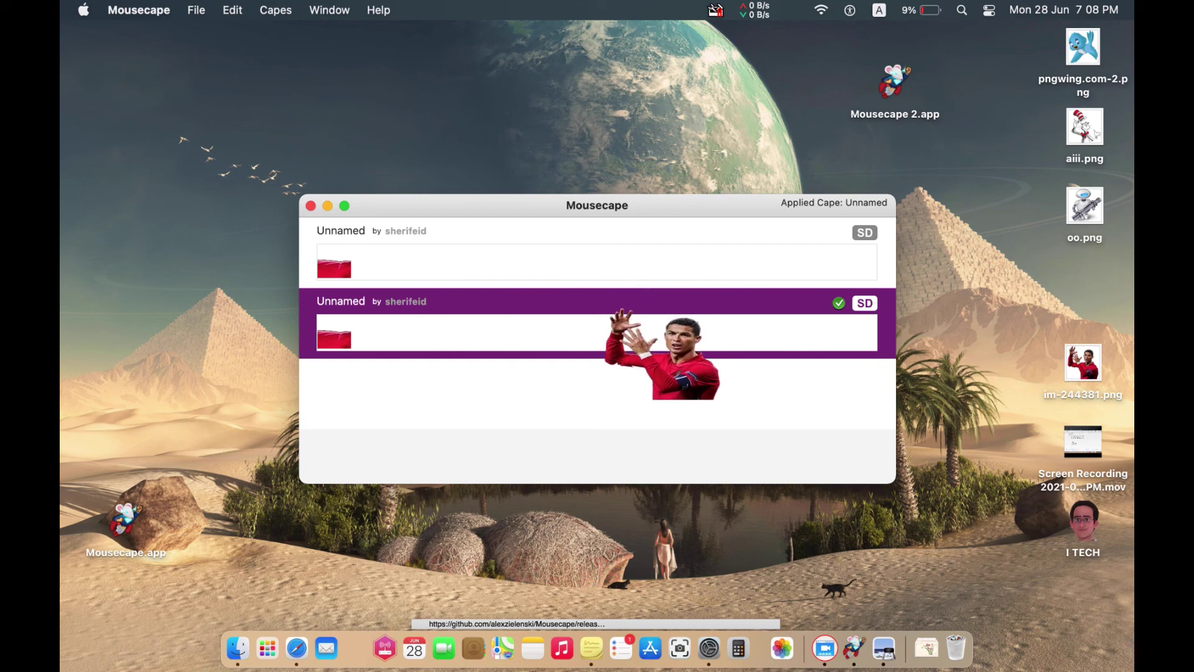
Step: Remove the currently applied Unnamed cape from the Mousecape library
right_click(608, 313)
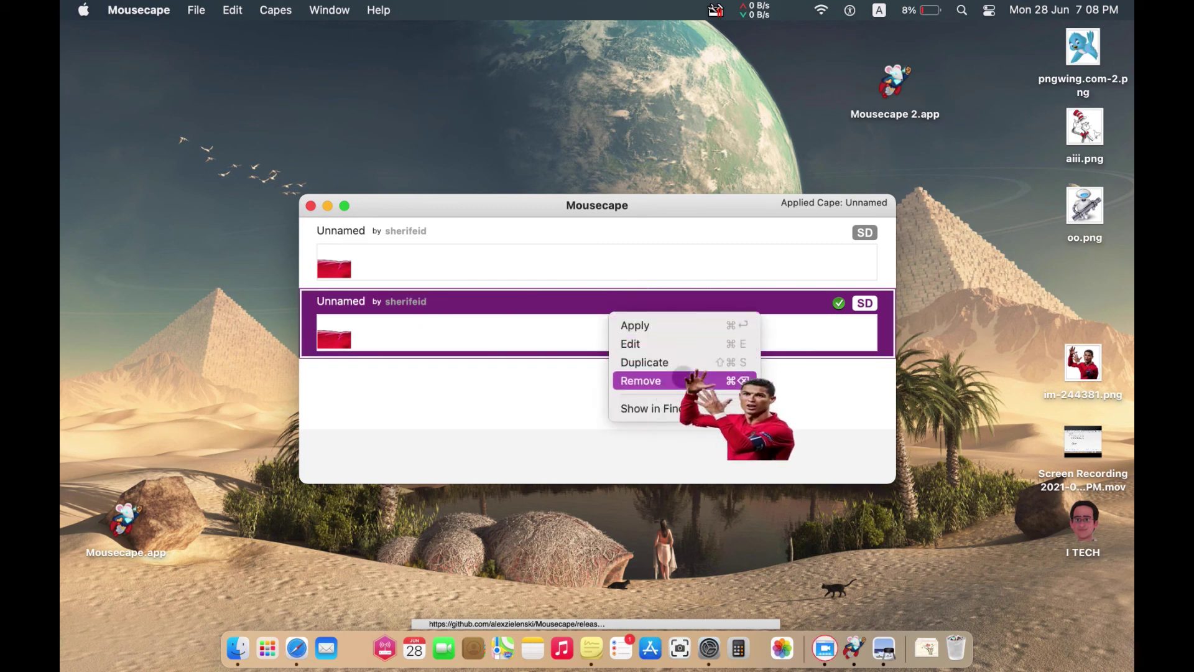
left_click(684, 381)
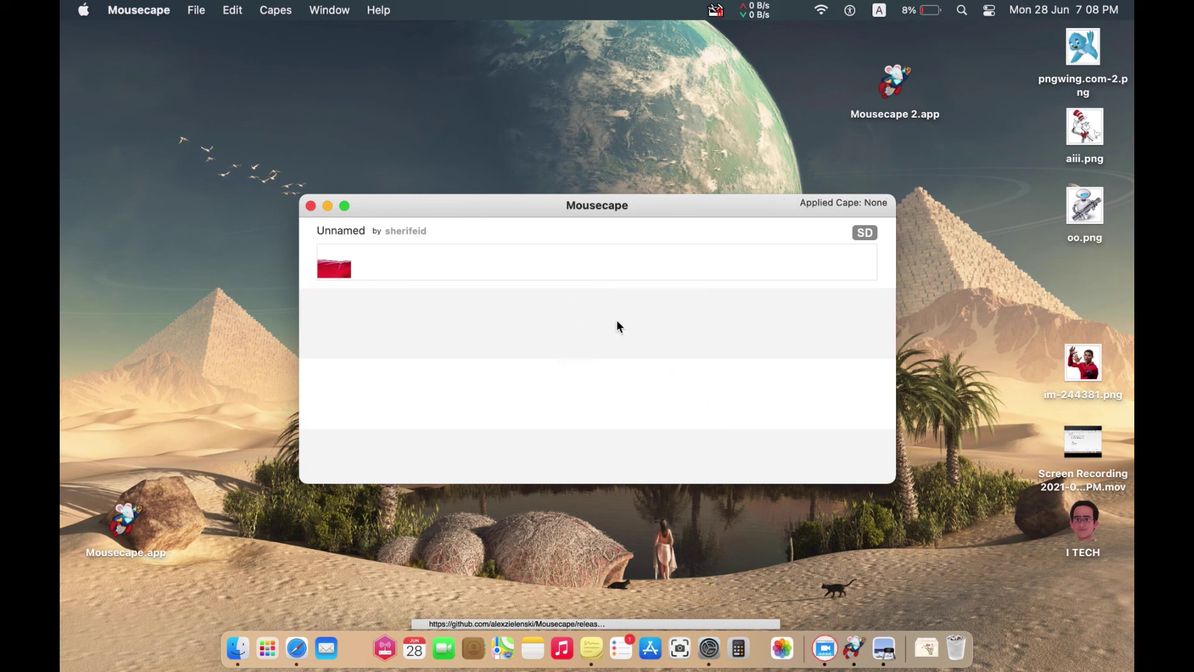
Step: Open the remaining Unnamed cape for editing and examine its Arrow cursor settings
left_click(501, 269)
right_click(501, 274)
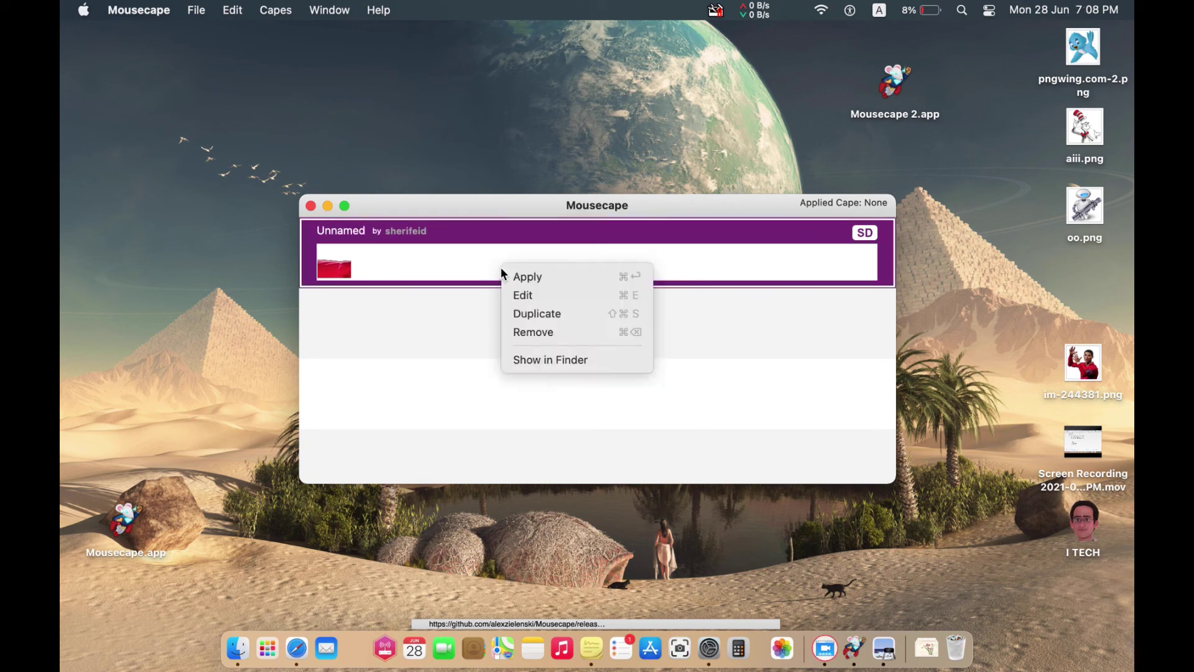
left_click(515, 296)
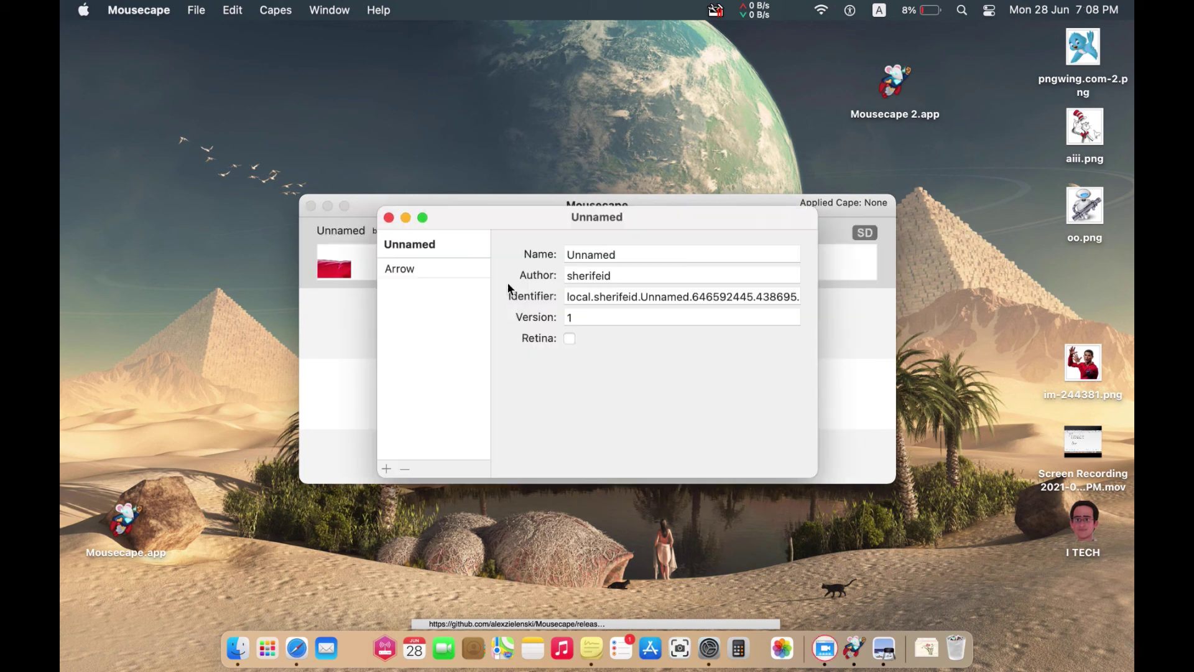
left_click(462, 271)
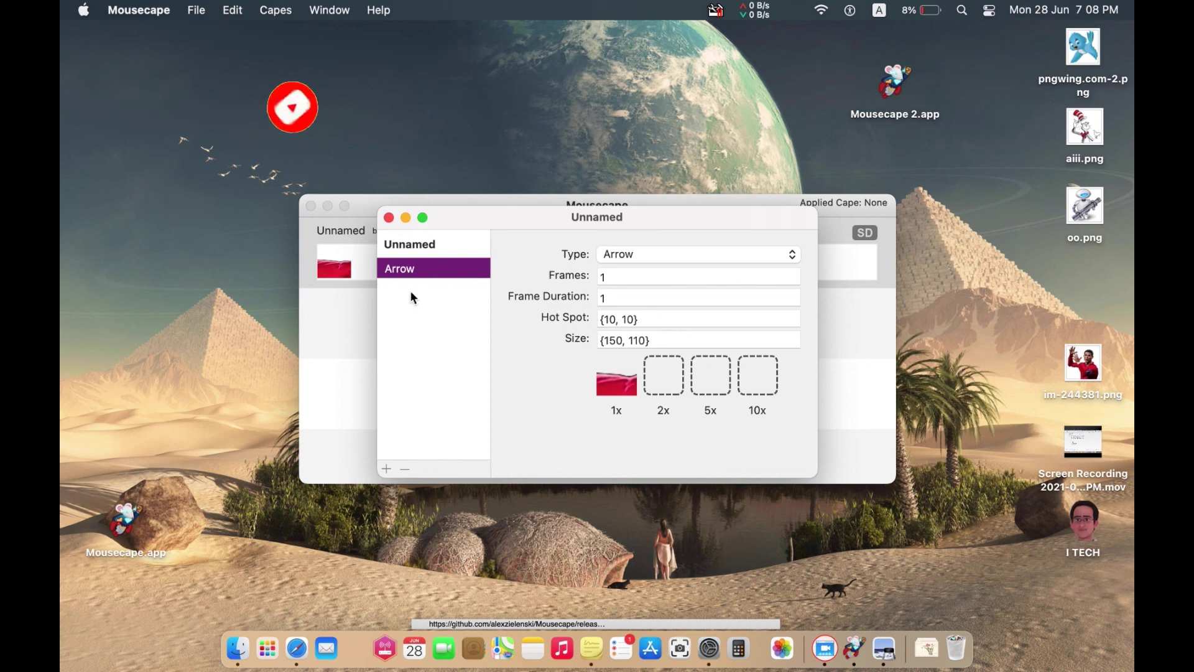
Step: Close the cape editor and the Mousecape library window
left_click(390, 218)
right_click(446, 250)
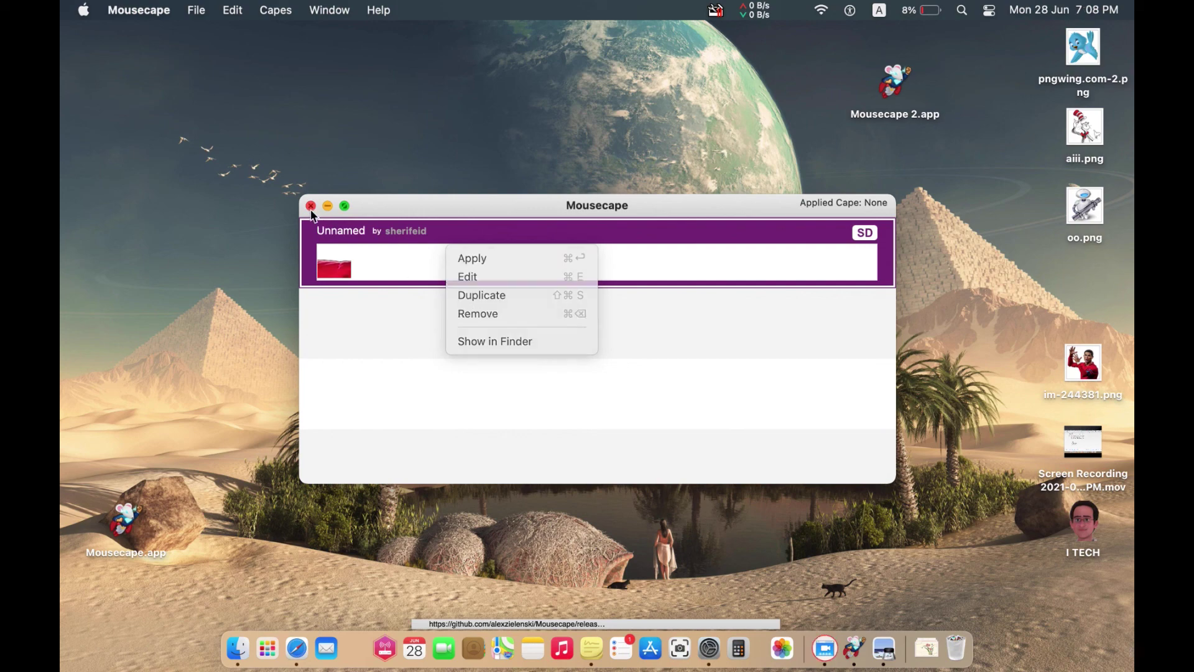
left_click(311, 210)
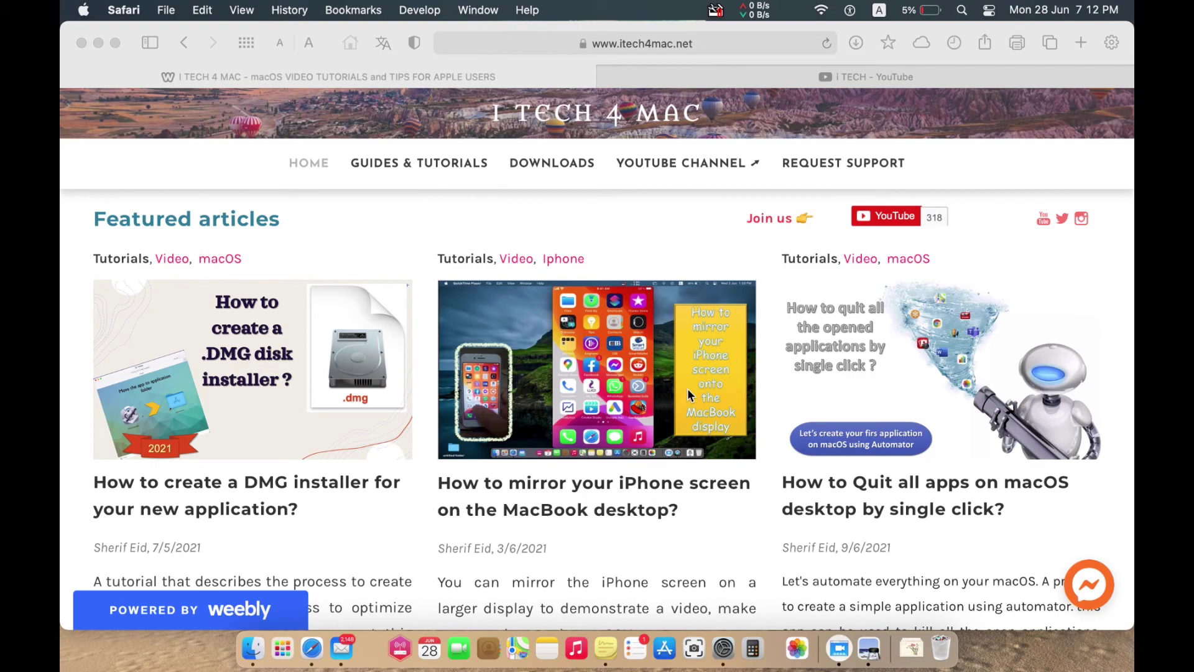
Step: In Safari, look through the featured articles on the I TECH 4 MAC home page and open its Messenger chat
scroll(687, 394, "down", 5)
scroll(688, 394, "down", 10)
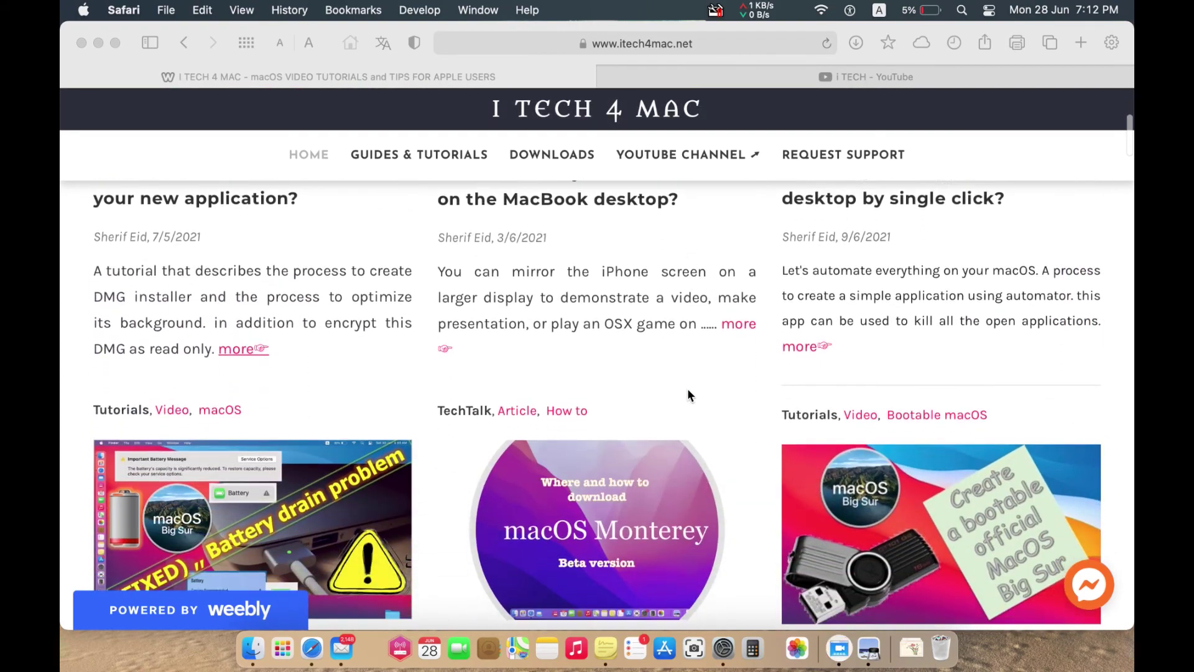
scroll(688, 388, "up", 10)
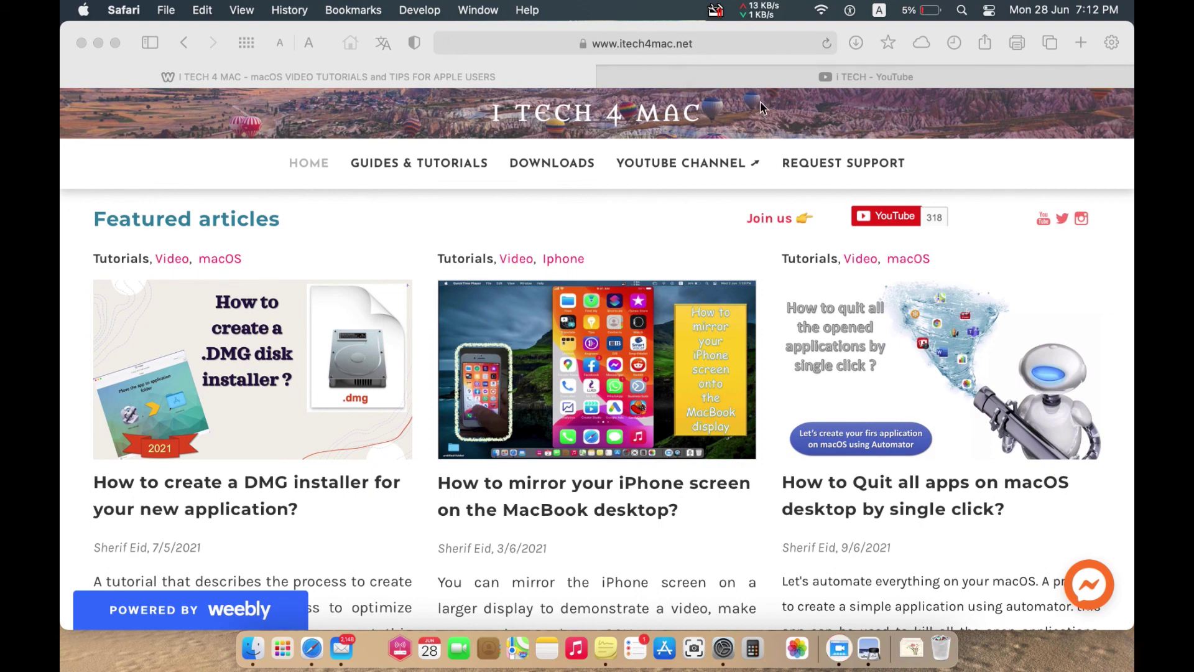
left_click(1086, 589)
left_click(1089, 588)
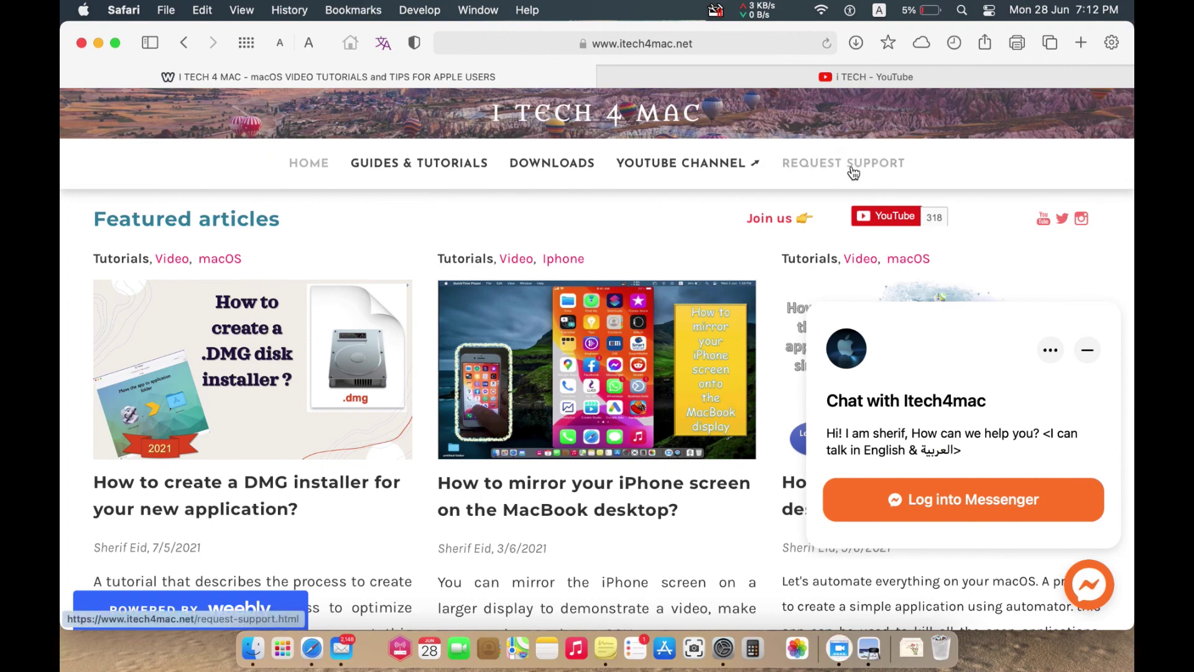
Step: Switch to the i TECH YouTube channel page and look through its uploaded videos
left_click(838, 73)
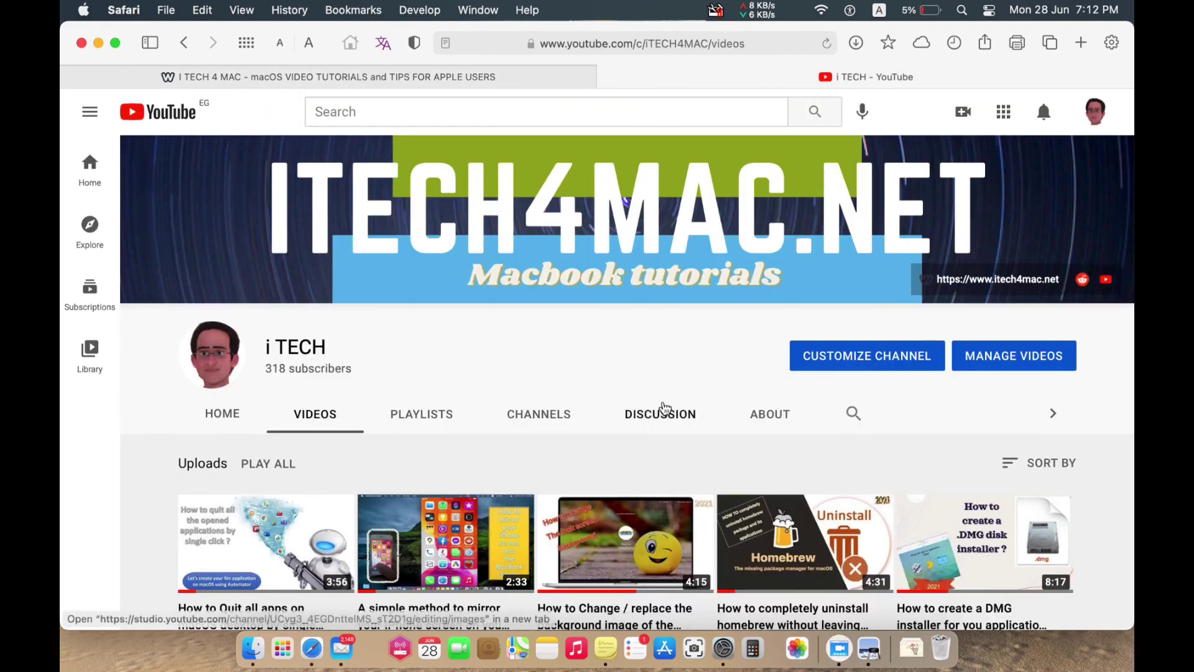
scroll(664, 408, "down", 3)
scroll(664, 407, "down", 15)
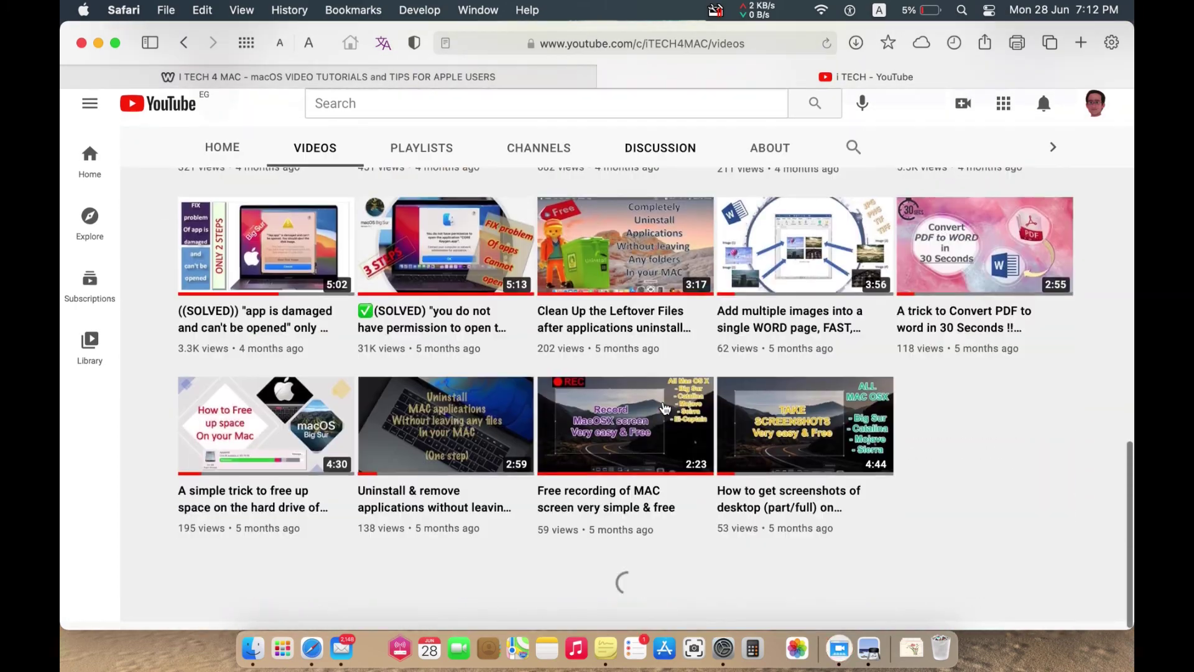
scroll(664, 407, "up", 20)
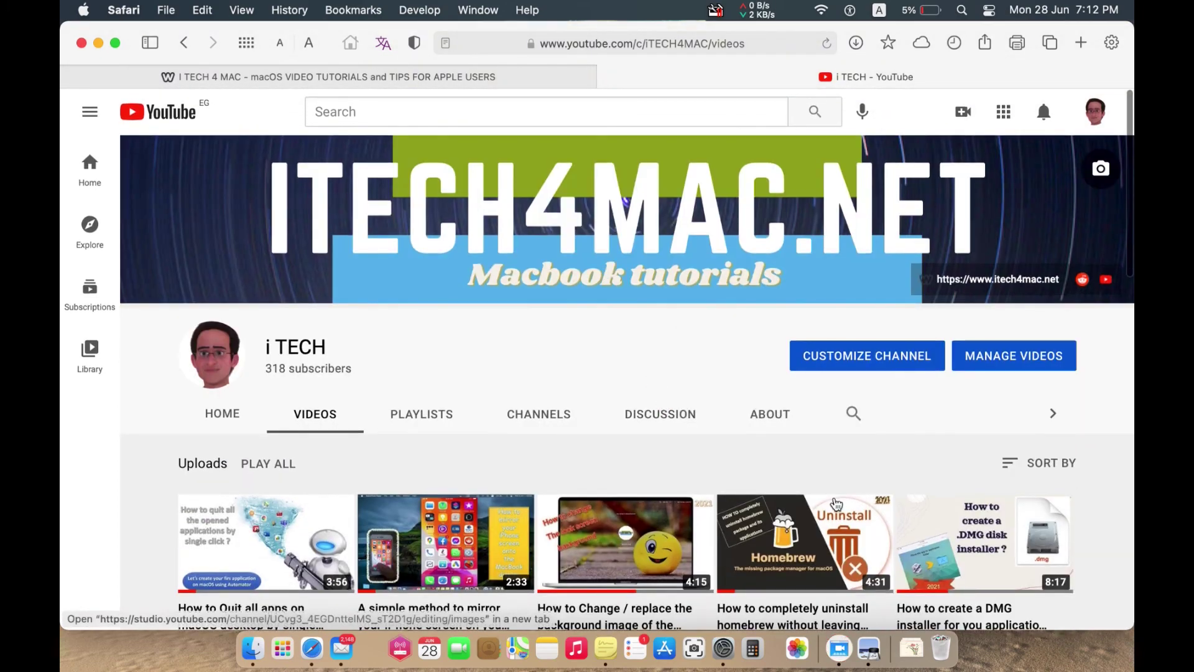